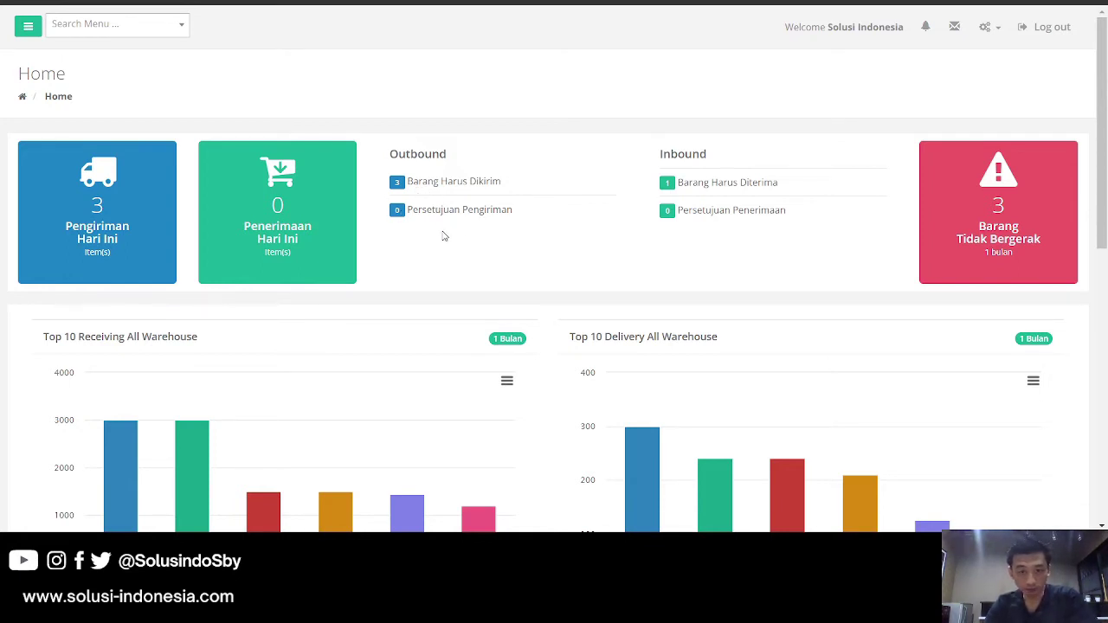
- Open the Outstanding Delivery report
click(28, 27)
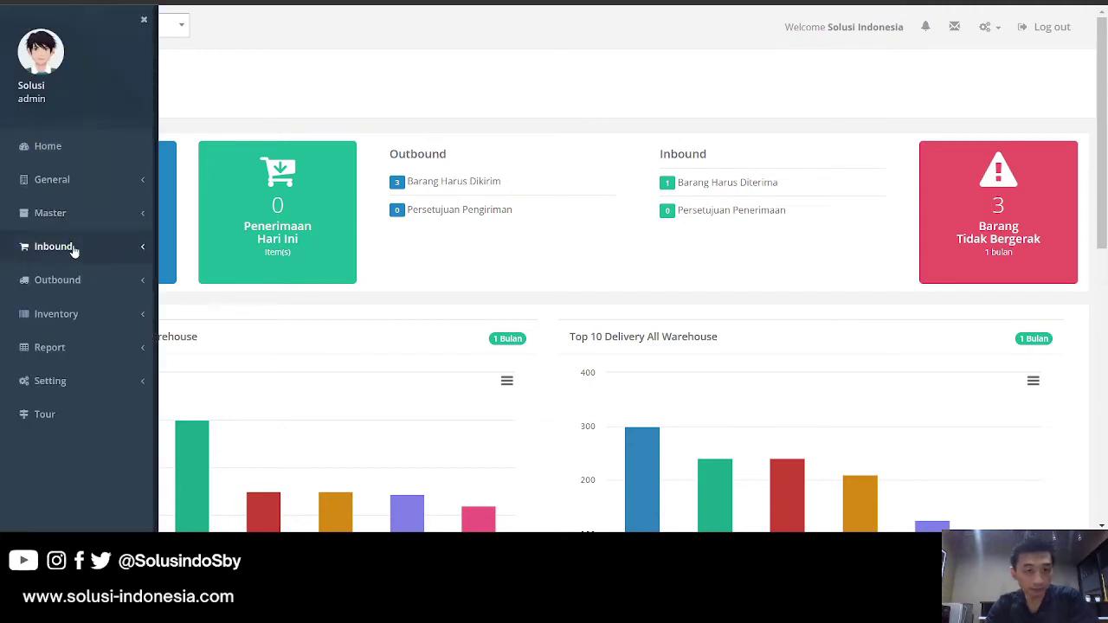
click(95, 347)
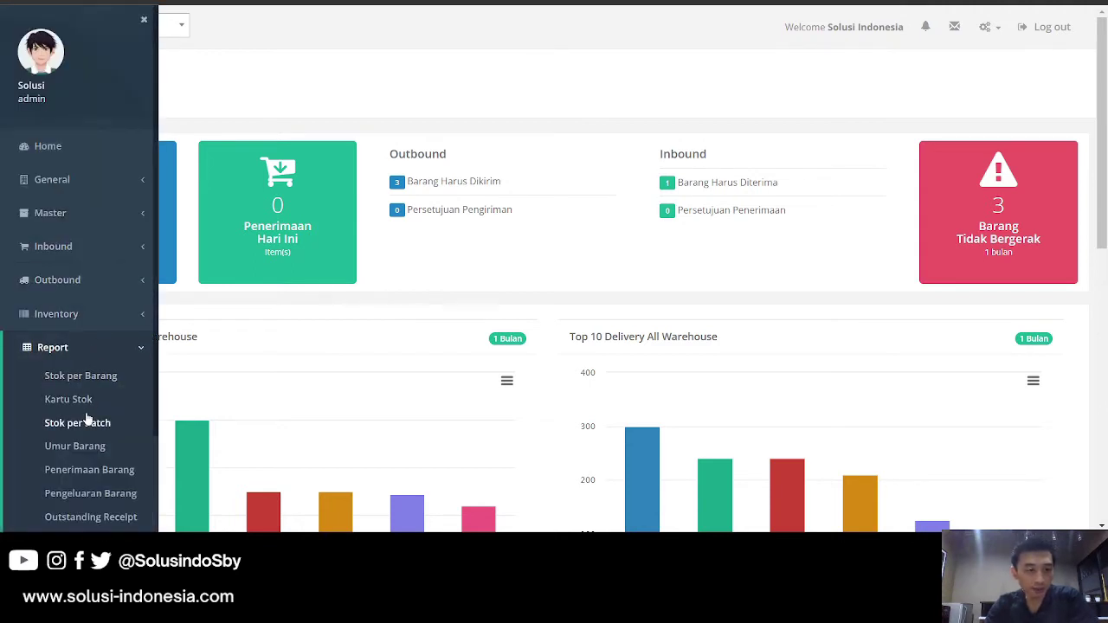
scroll(104, 498, down, 2)
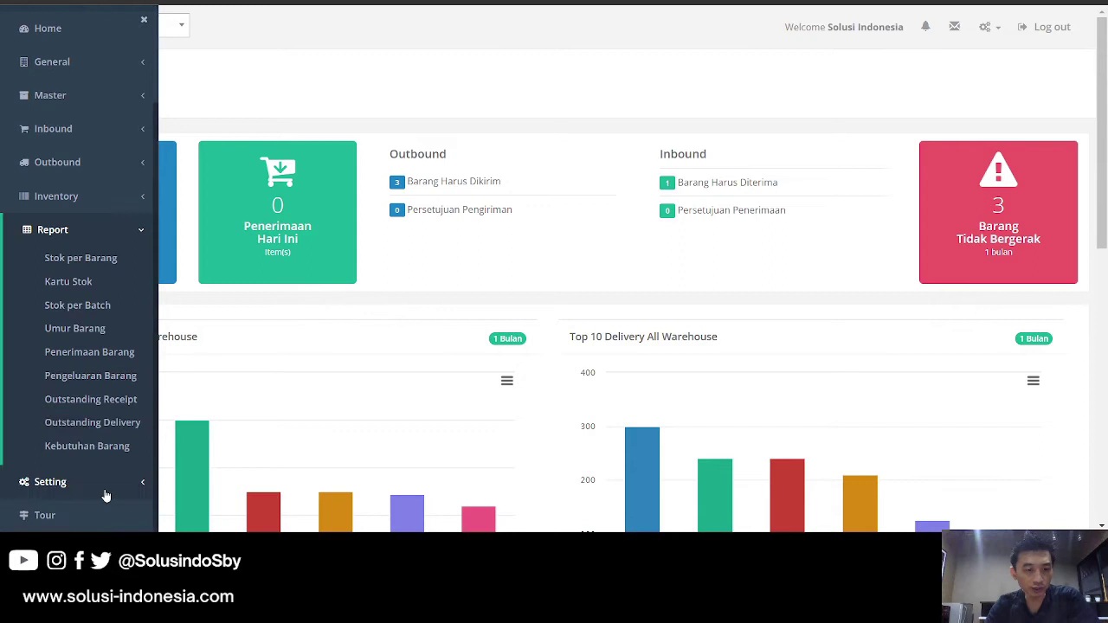
click(111, 422)
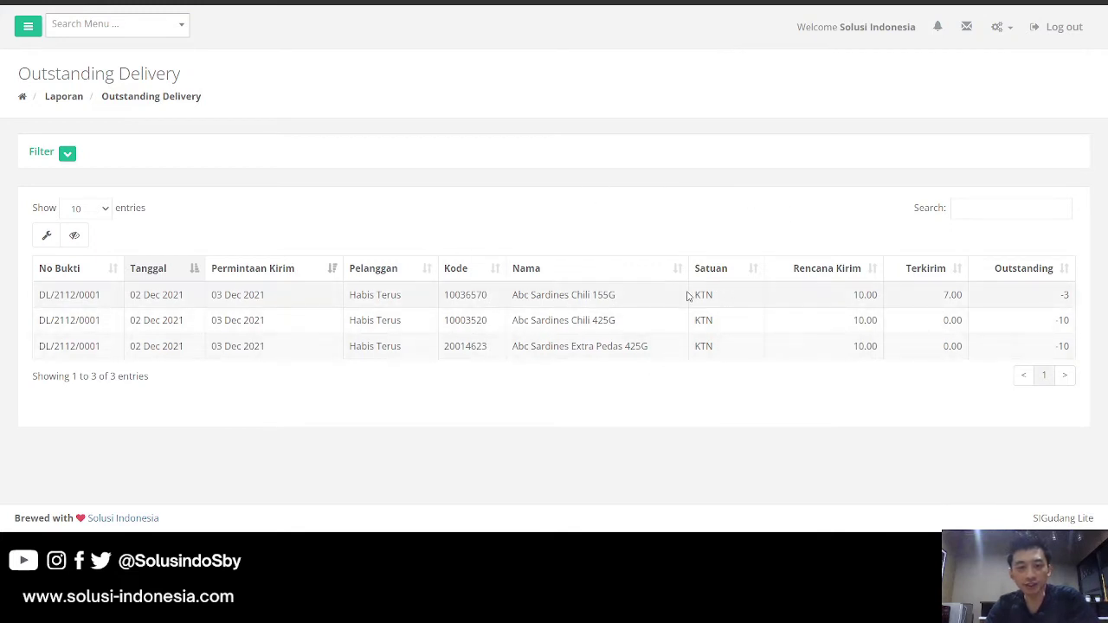
- Return to the Home dashboard and check the Barang Harus Dikirim and Persetujuan Pengiriman entries under Outbound
click(28, 26)
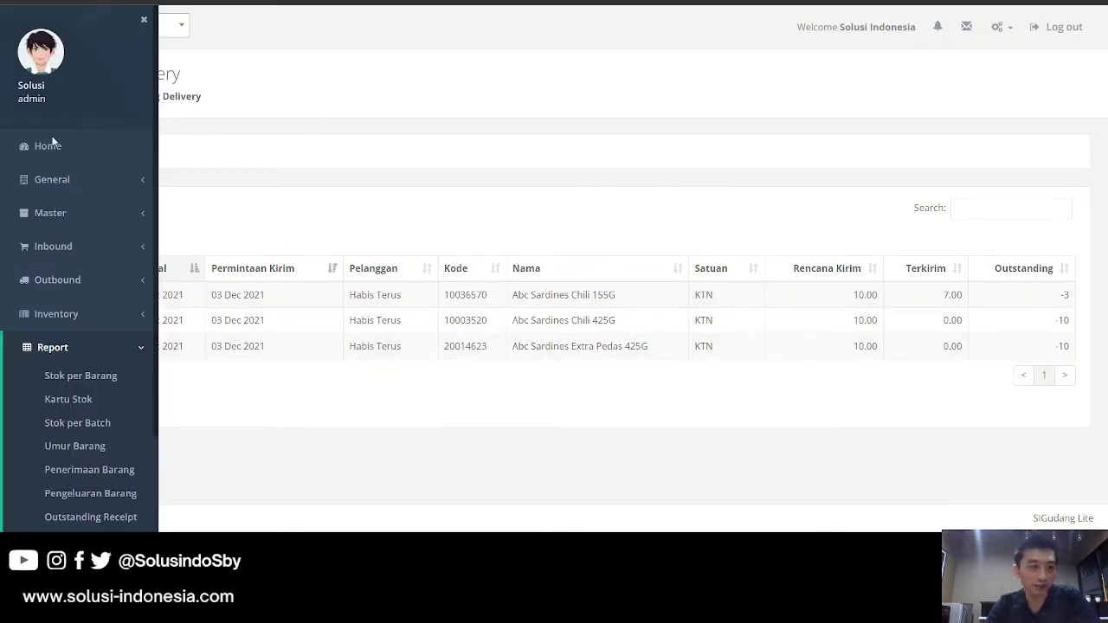
click(144, 20)
click(173, 2)
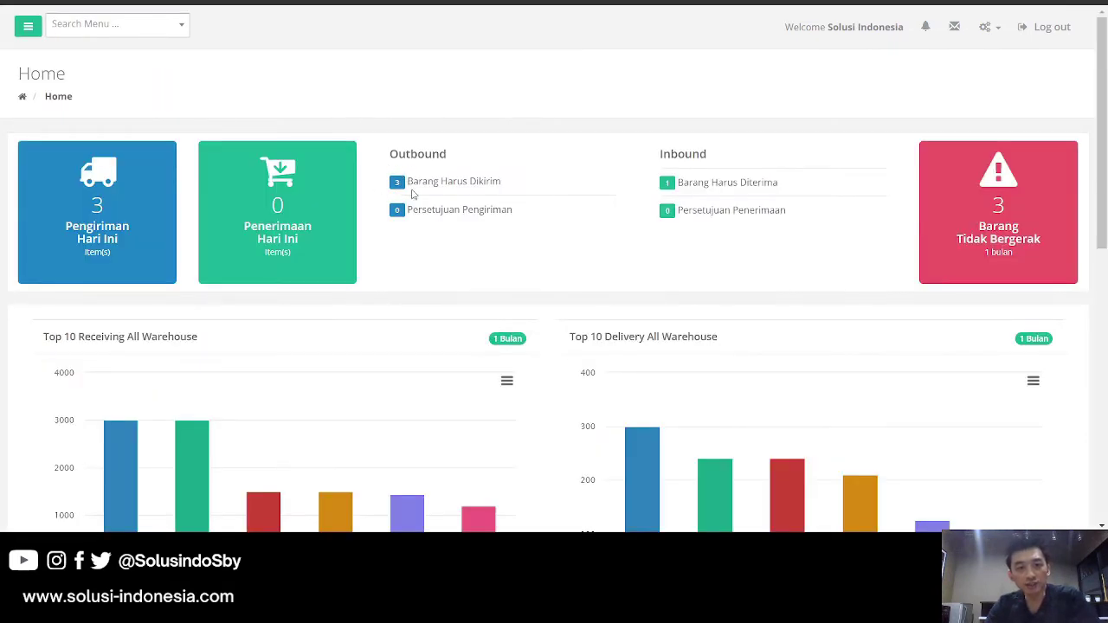
drag(407, 184, 523, 189)
click(528, 209)
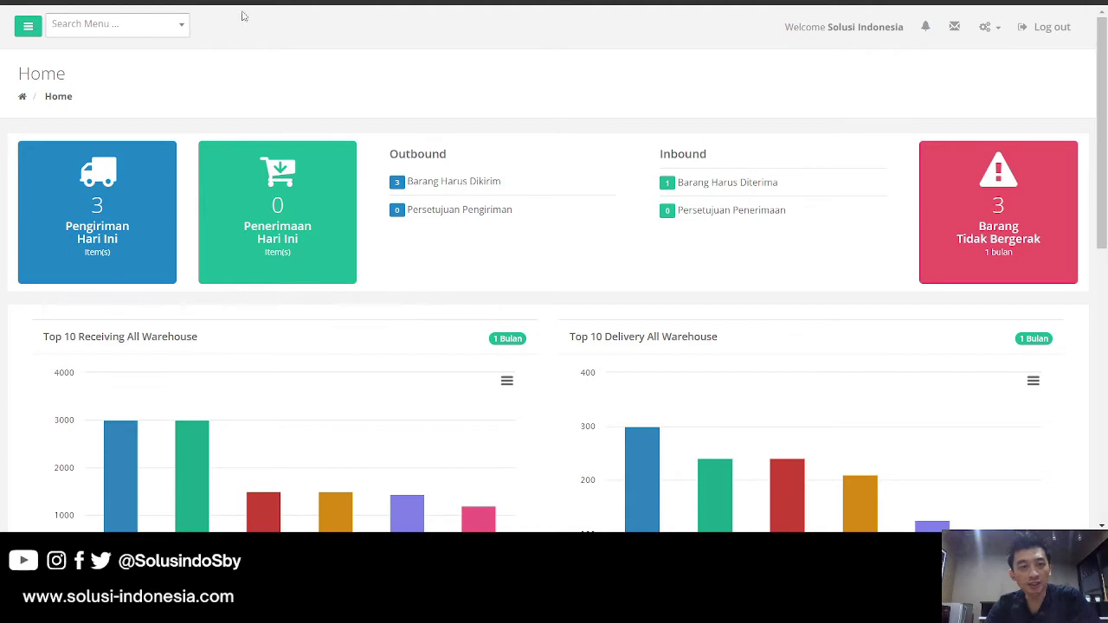
- Go back to the Outstanding Delivery report and examine each item's Rencana Kirim, Terkirim and Outstanding quantities
click(427, 2)
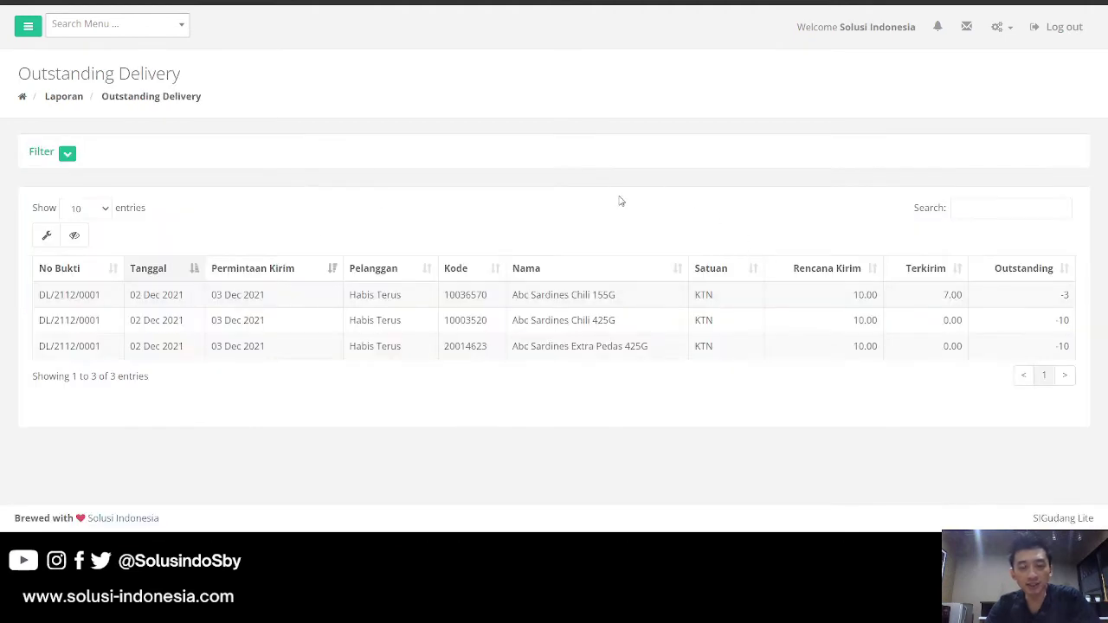
click(545, 299)
click(552, 321)
click(558, 345)
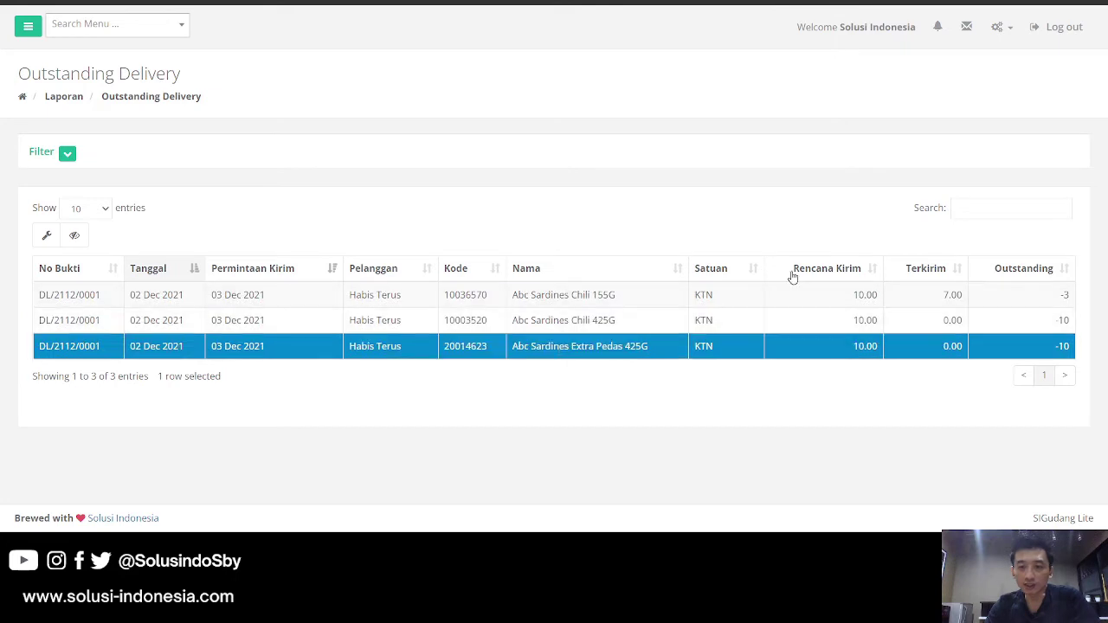
click(852, 295)
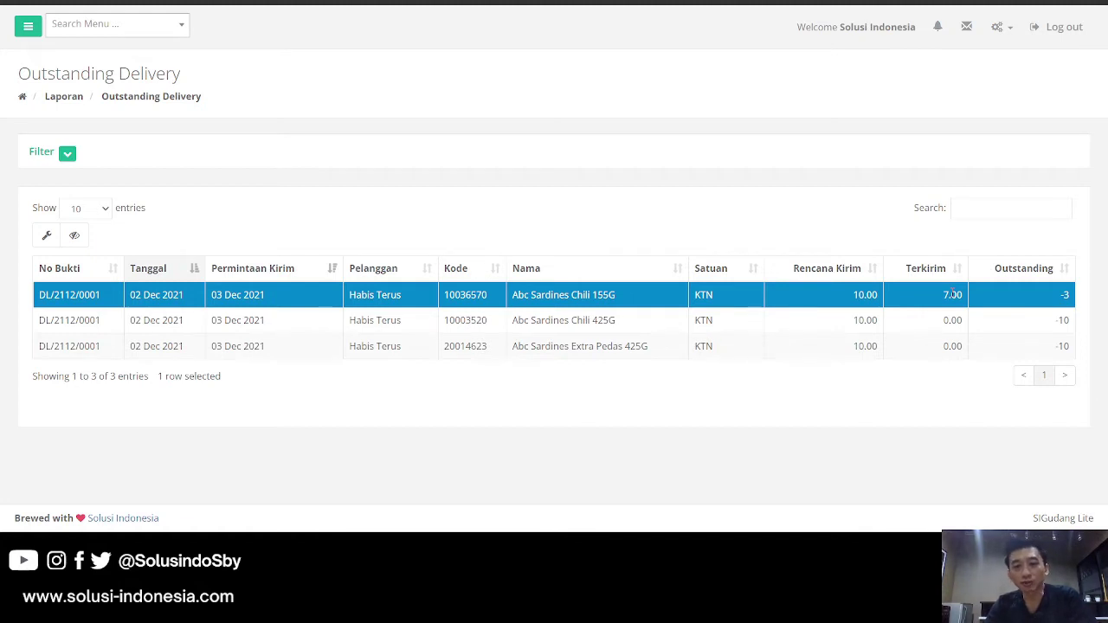
click(912, 327)
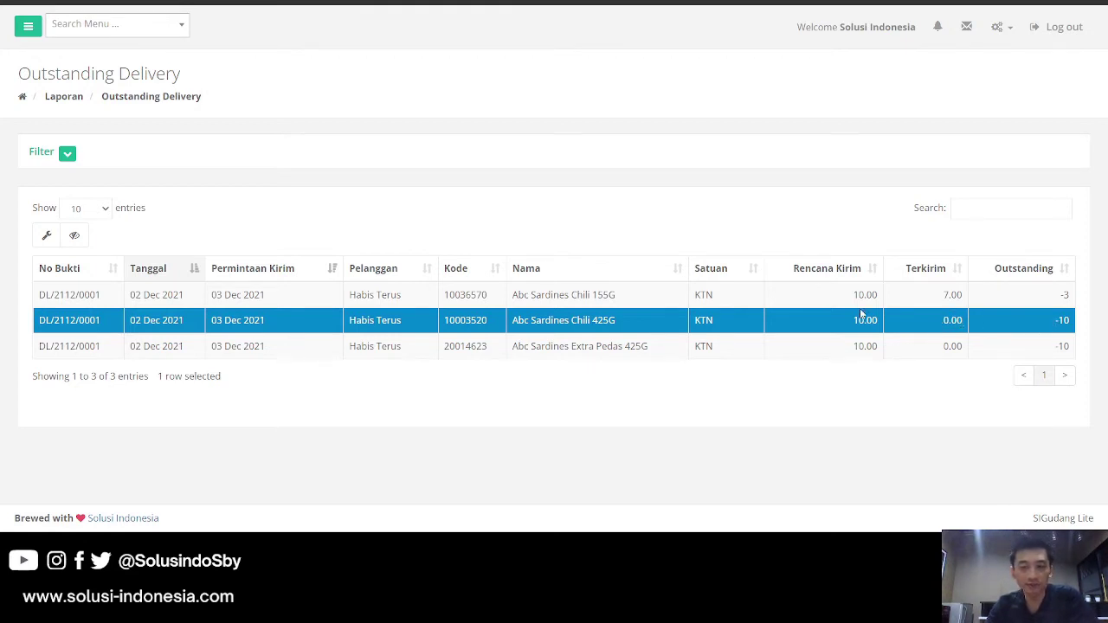
- Show the report's filter options for Permintaan Kirim, Pelanggan and Nama, and collapse them again
click(67, 153)
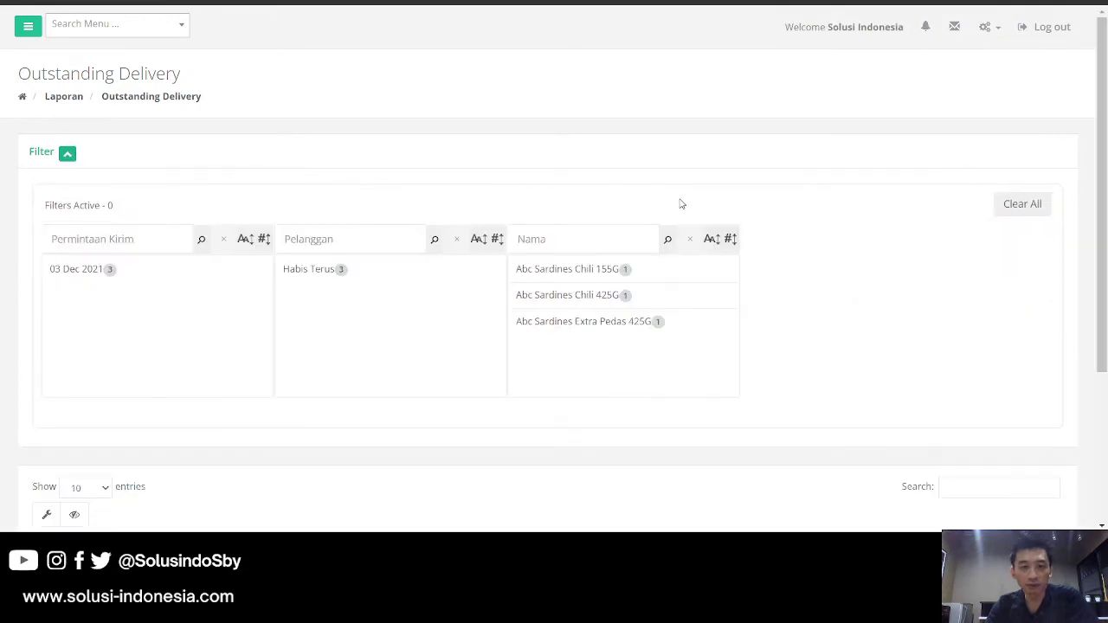
scroll(652, 242, down, 2)
scroll(637, 173, up, 2)
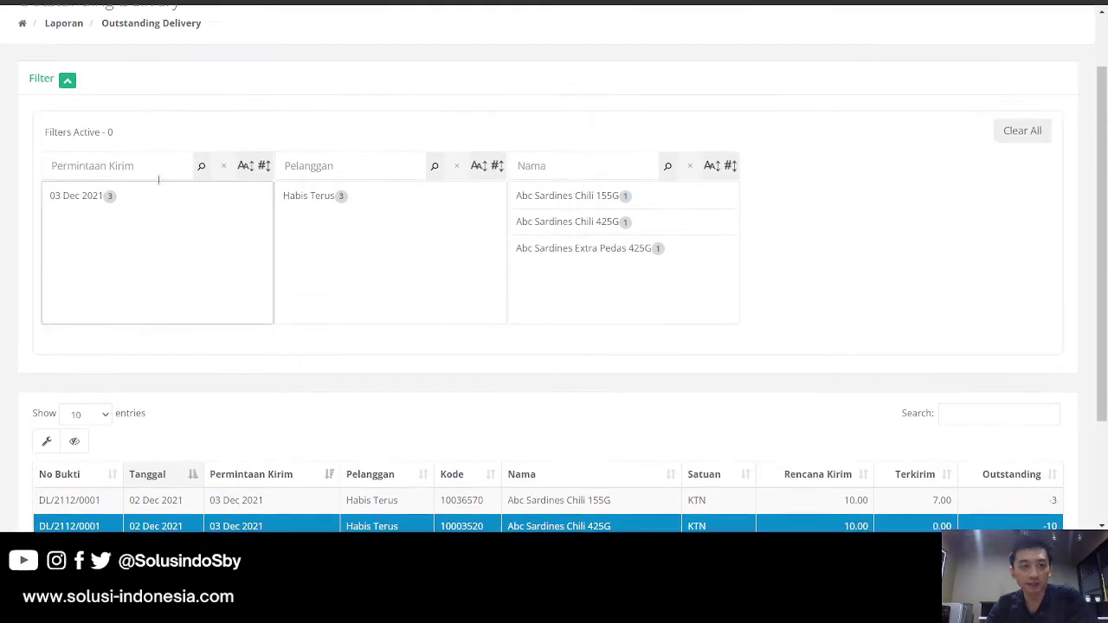
click(67, 152)
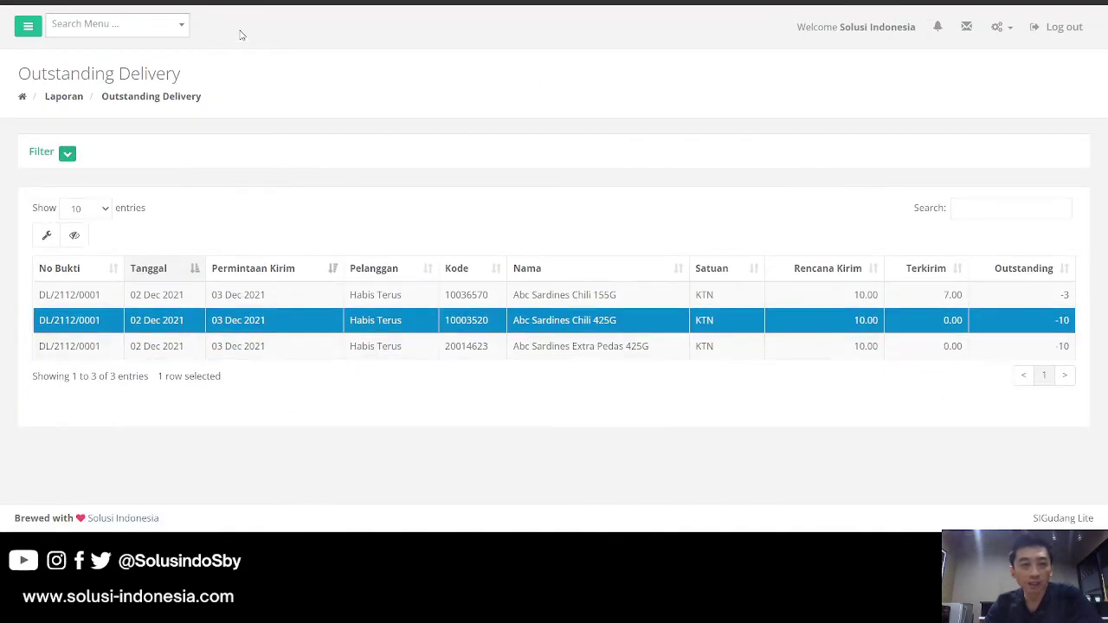
- Return to the Home dashboard, open the Outstanding Receipt report, and close the navigation on the dashboard
click(457, 2)
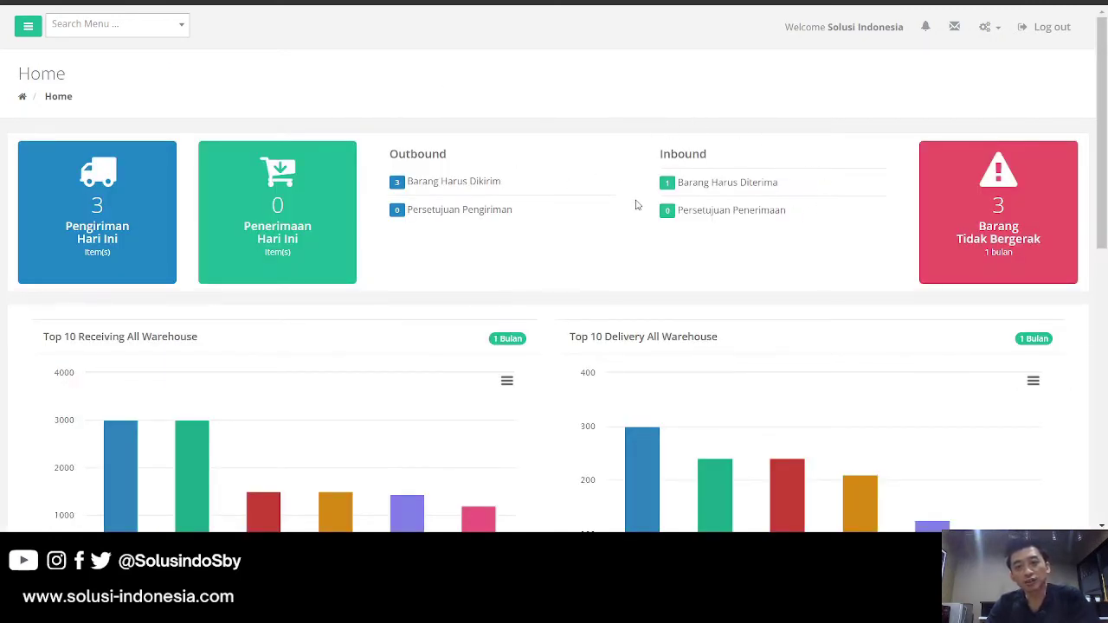
click(27, 26)
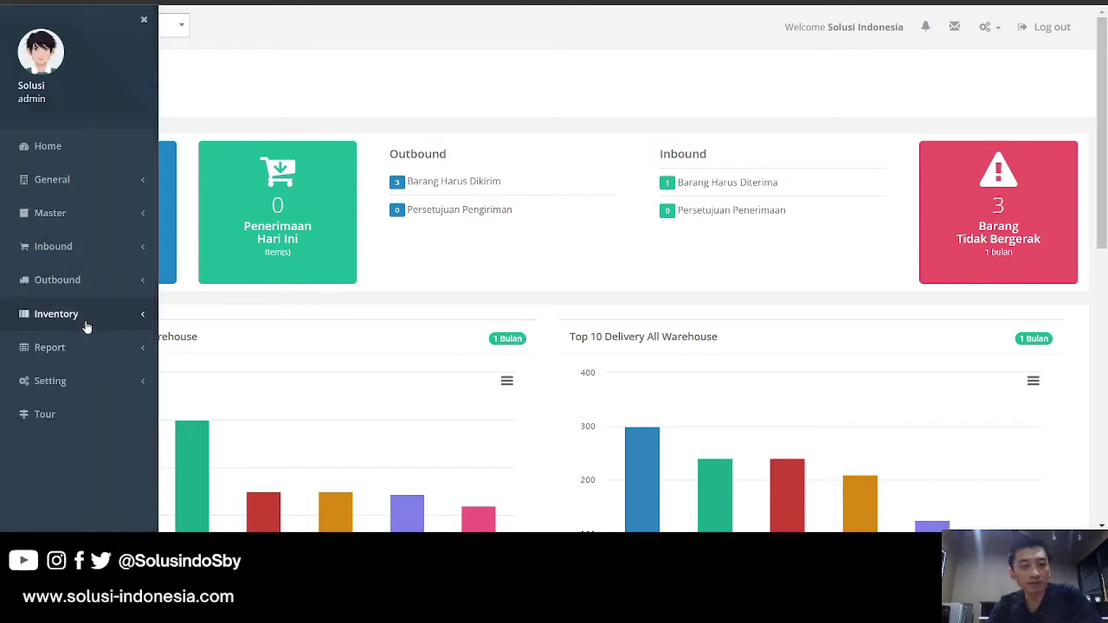
click(87, 347)
scroll(86, 364, down, 3)
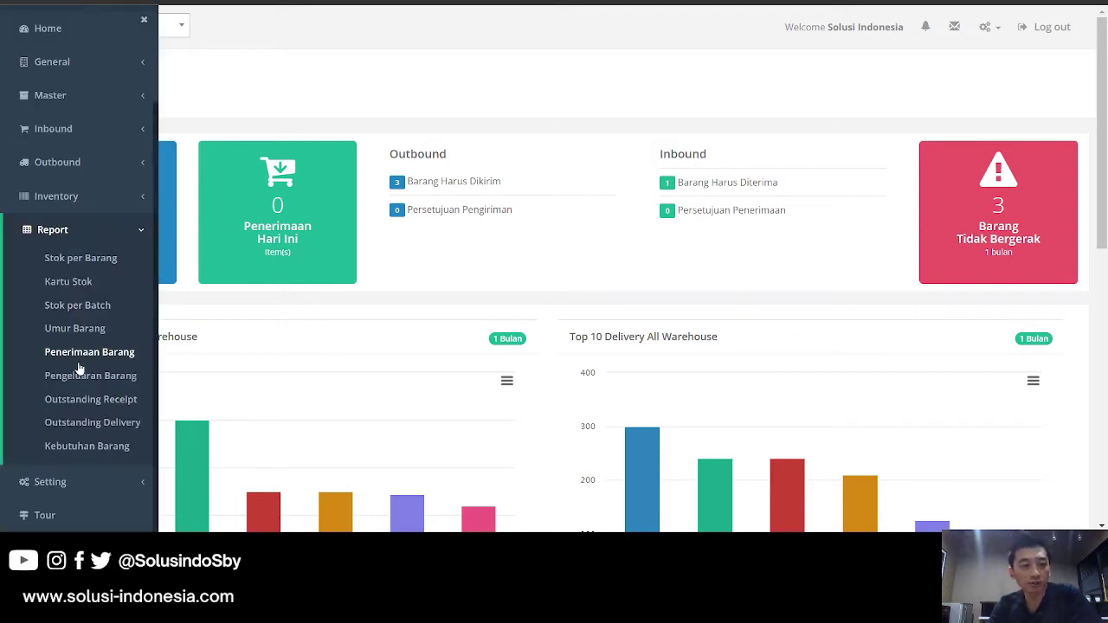
click(85, 404)
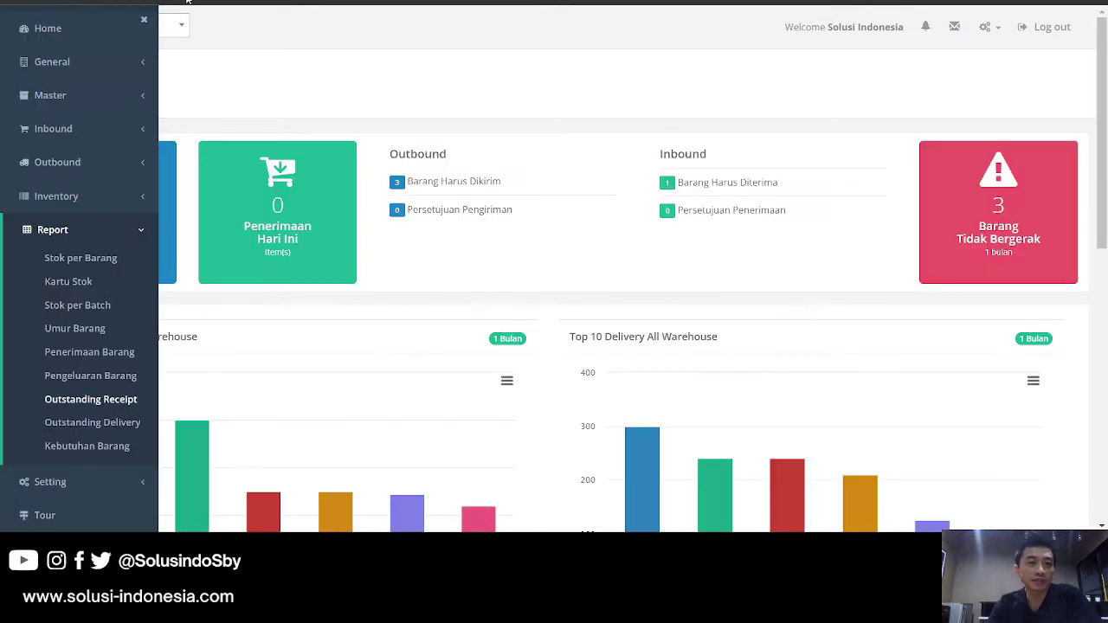
scroll(139, 26, up, 2)
click(143, 24)
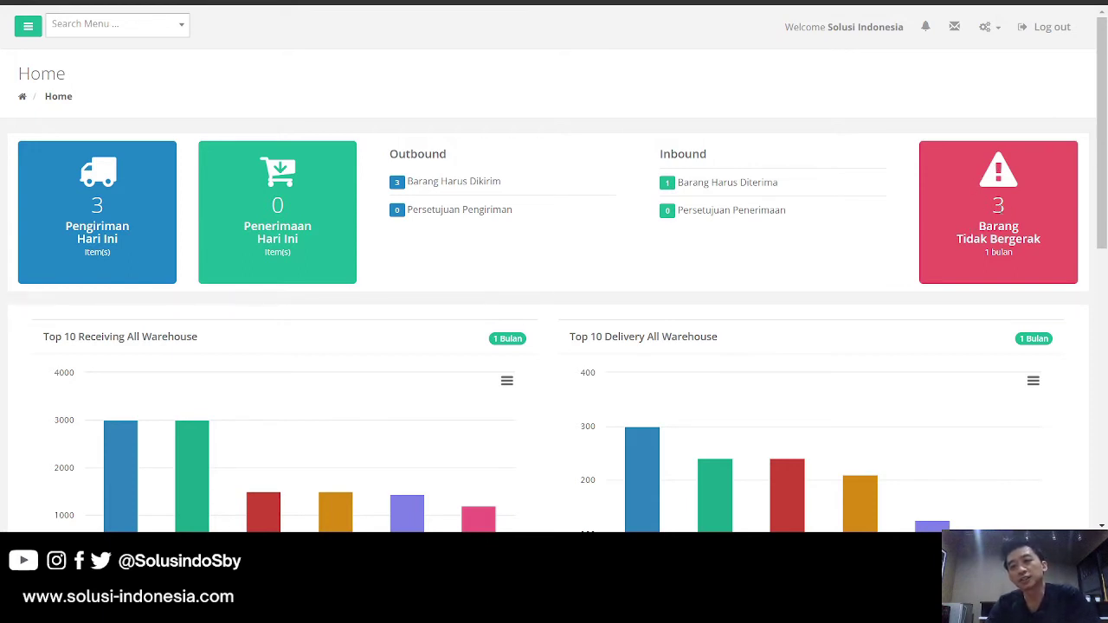
- Examine the Top 10 Receiving and Top 10 Delivery All Warehouse charts on the Home dashboard
scroll(963, 249, down, 1)
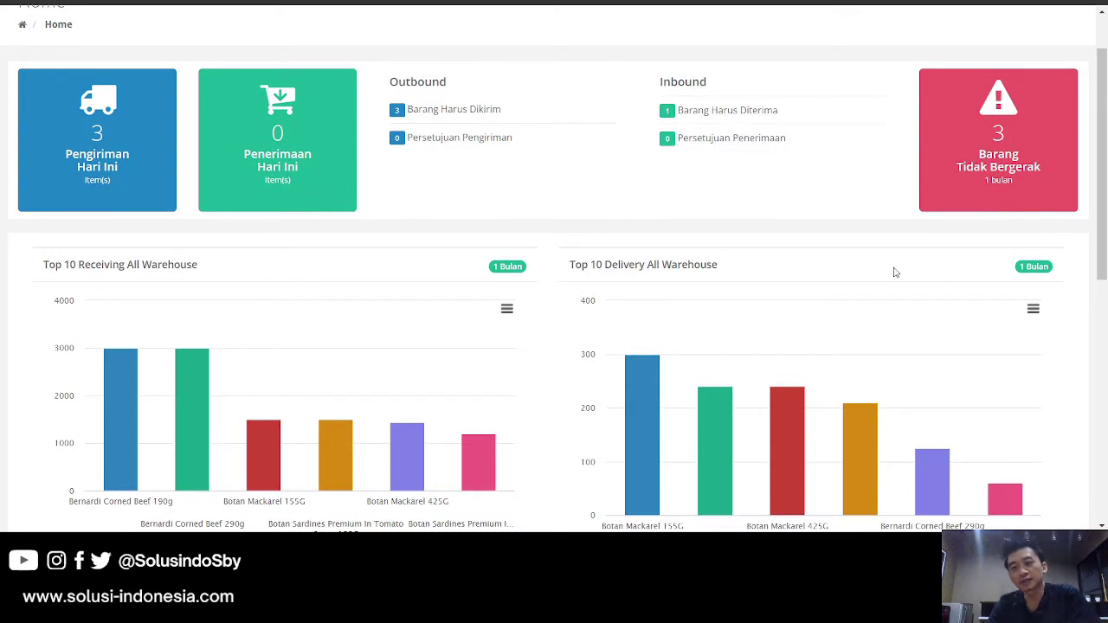
scroll(896, 273, down, 1)
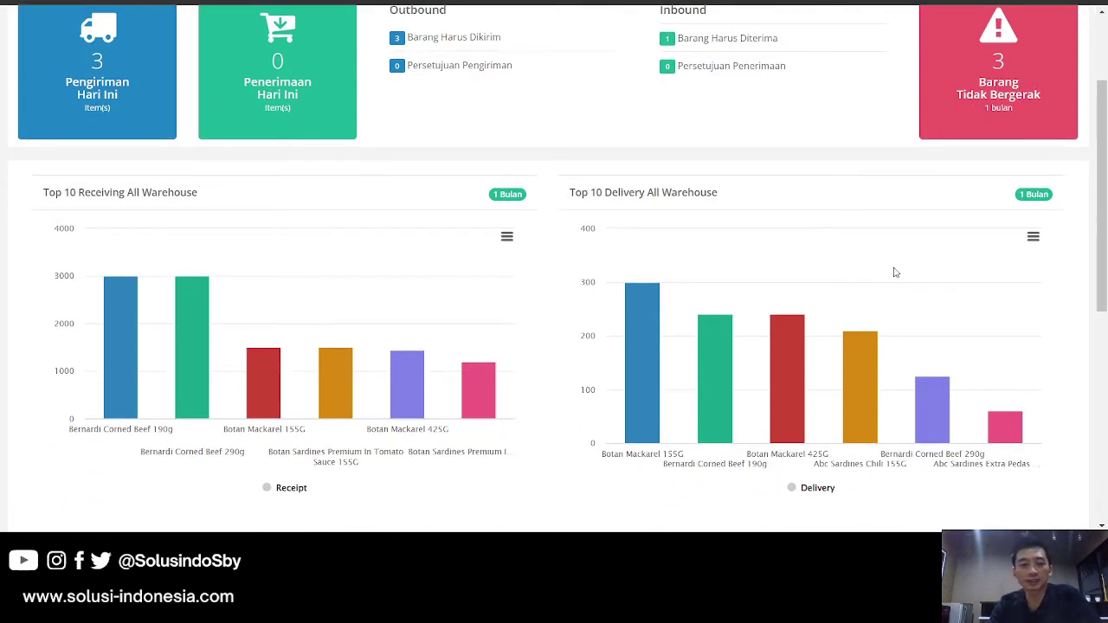
scroll(895, 273, up, 1)
scroll(896, 273, down, 1)
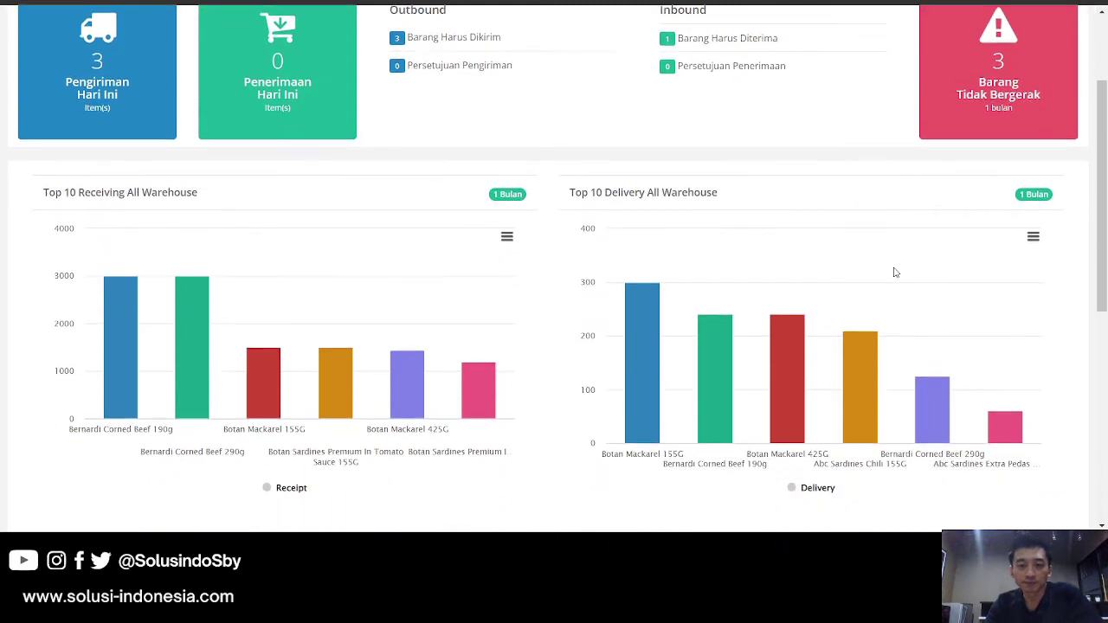
scroll(290, 292, up, 2)
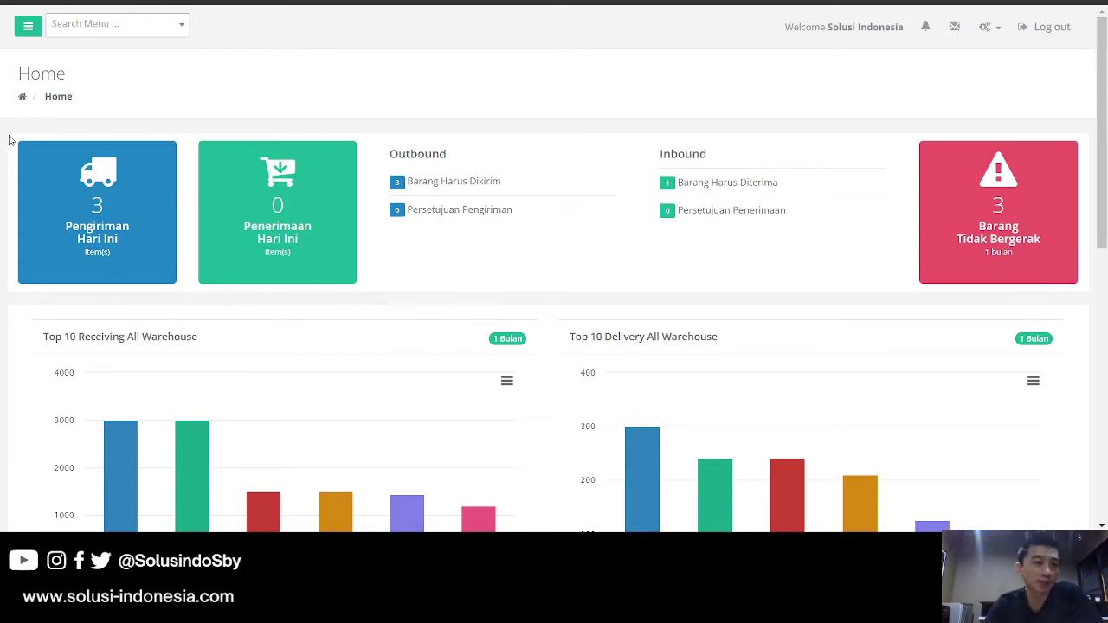
- Open the Stok per Barang report and look through the stock rows by item and warehouse
click(28, 26)
scroll(76, 316, down, 2)
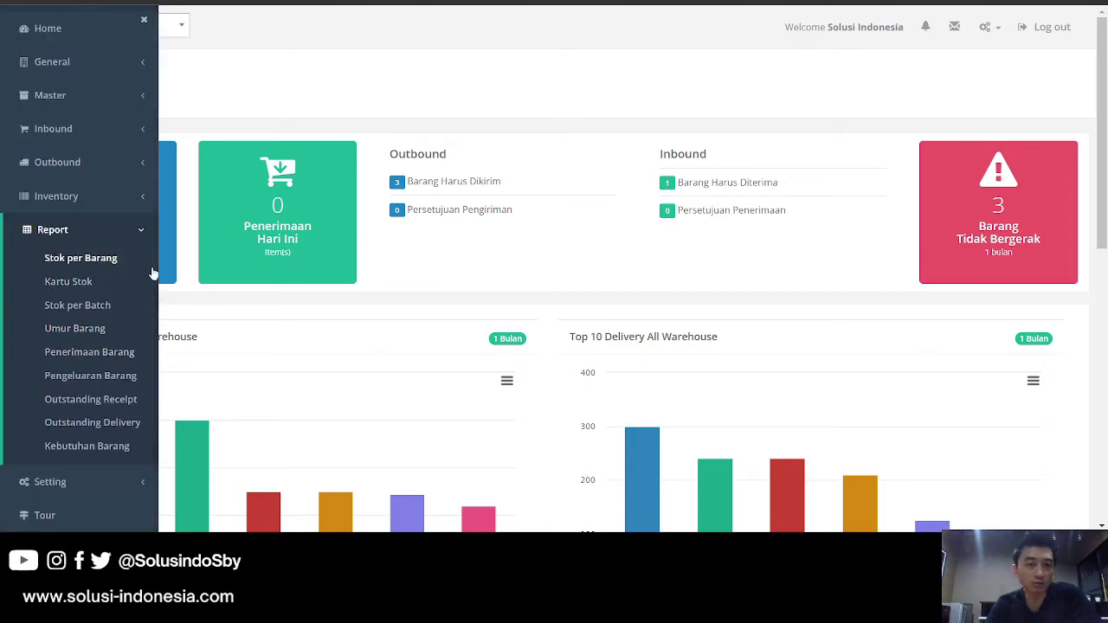
click(80, 257)
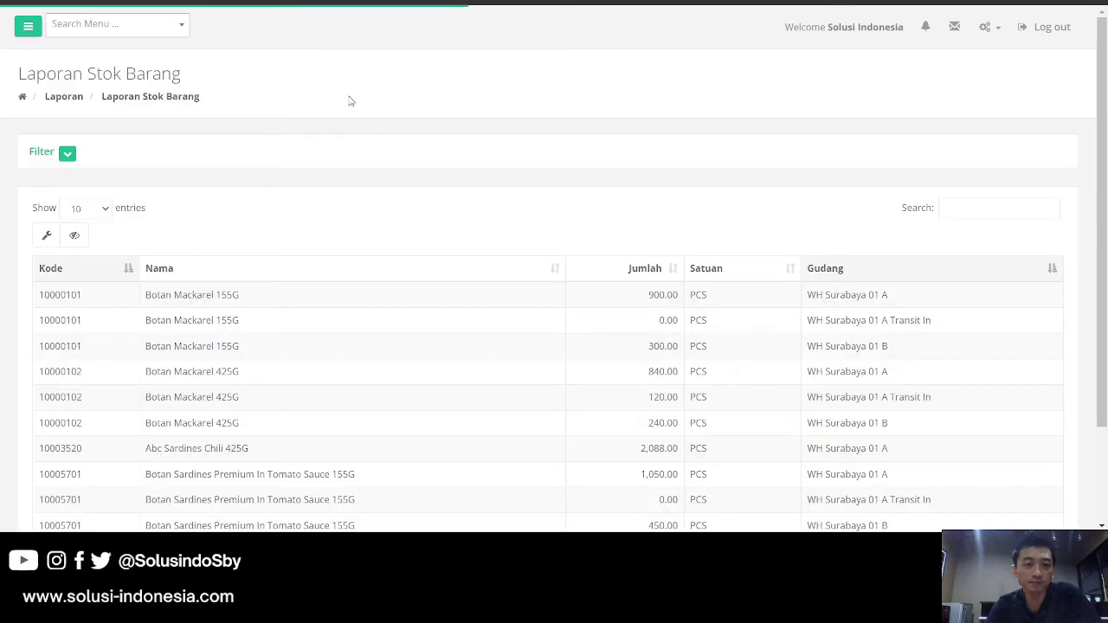
scroll(295, 326, down, 3)
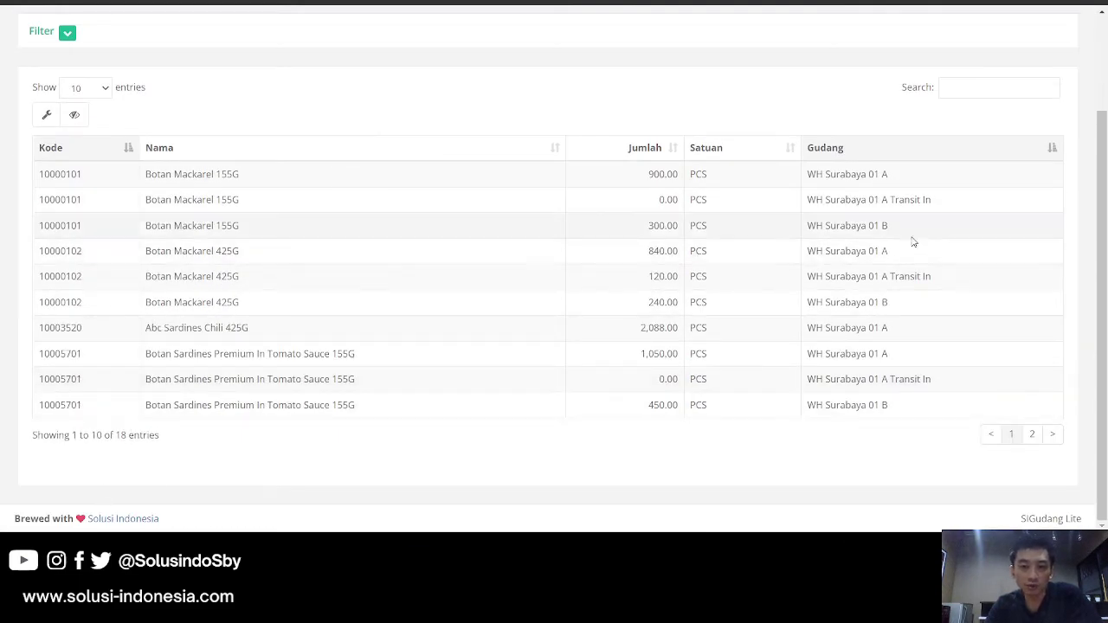
scroll(401, 310, up, 3)
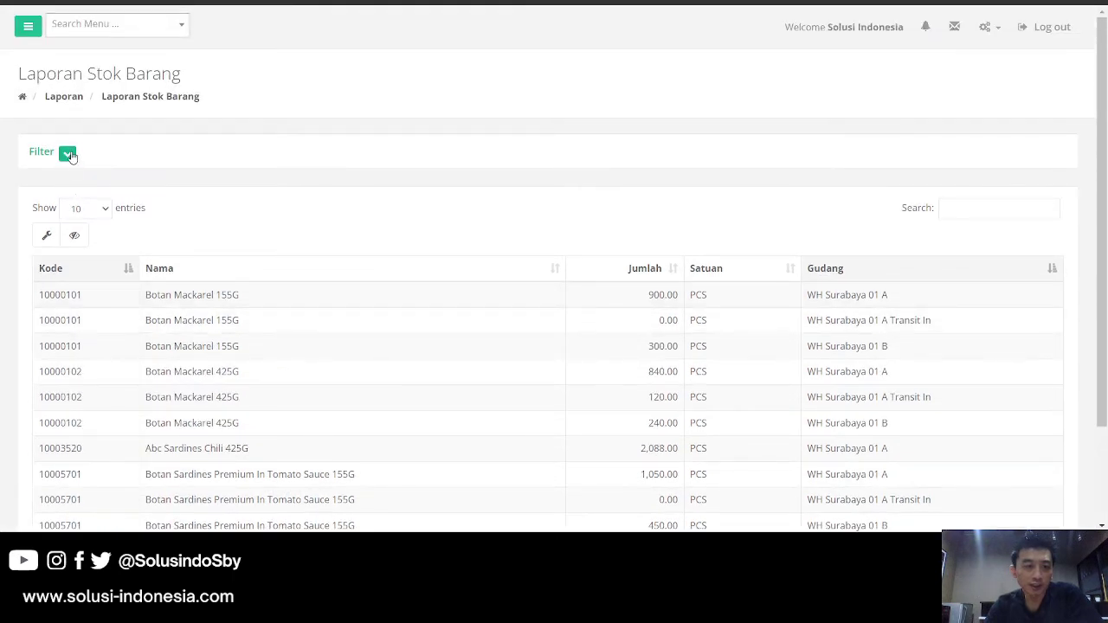
scroll(78, 207, down, 2)
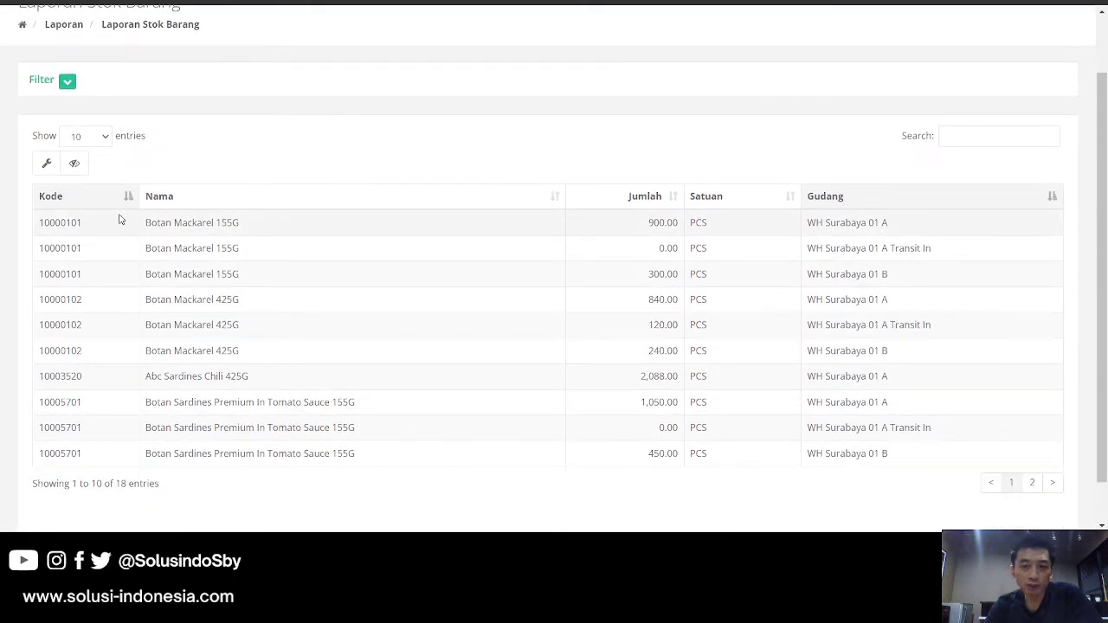
- Expand the stock report's filters and filter Gudang by WH Surabaya 01 A
click(68, 80)
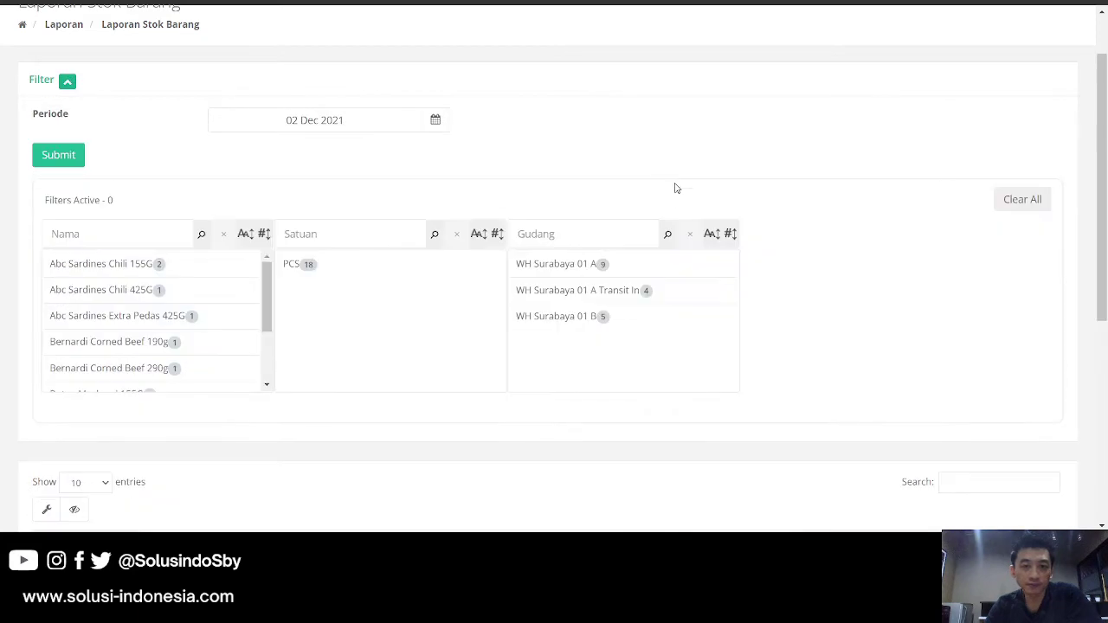
click(579, 264)
scroll(675, 289, down, 5)
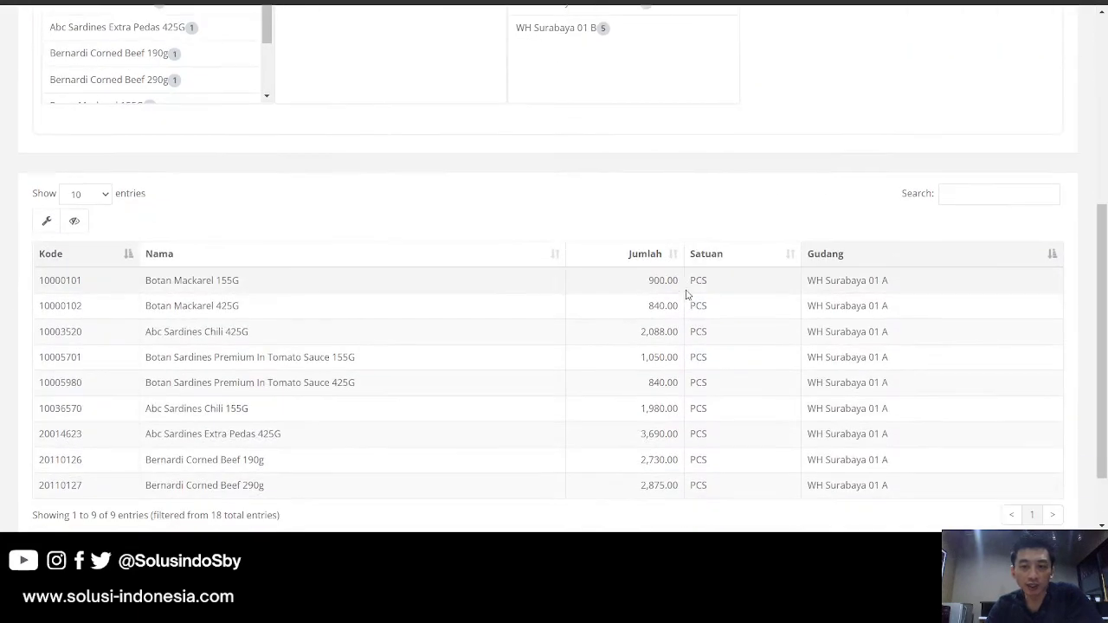
scroll(193, 450, up, 2)
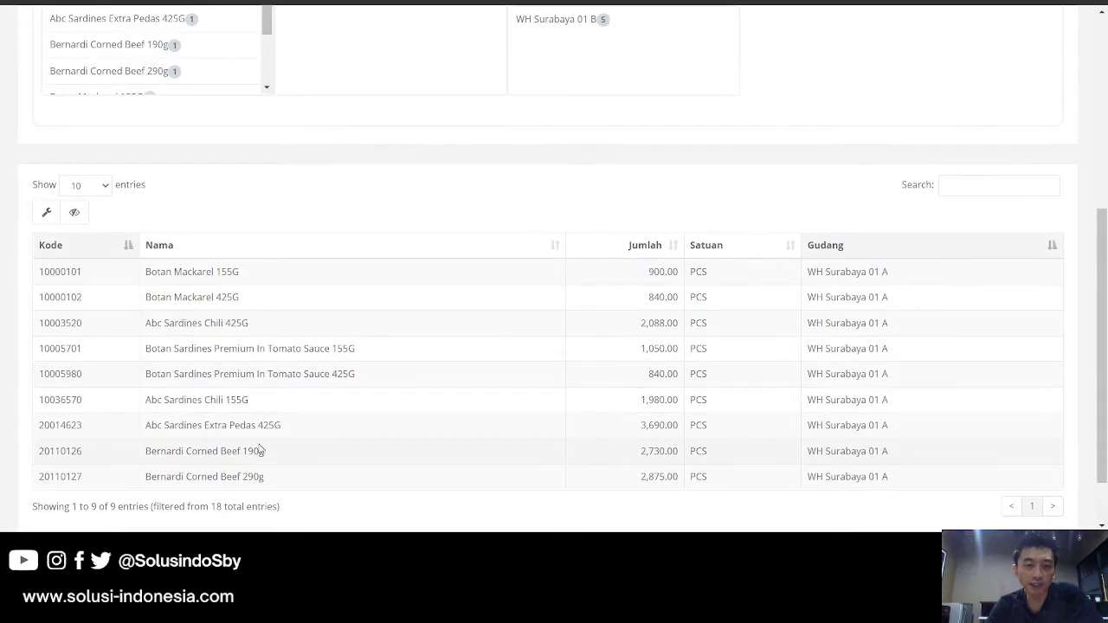
- Filter the stock report's Gudang by WH Surabaya 01 B and view its items
scroll(539, 187, up, 4)
click(604, 162)
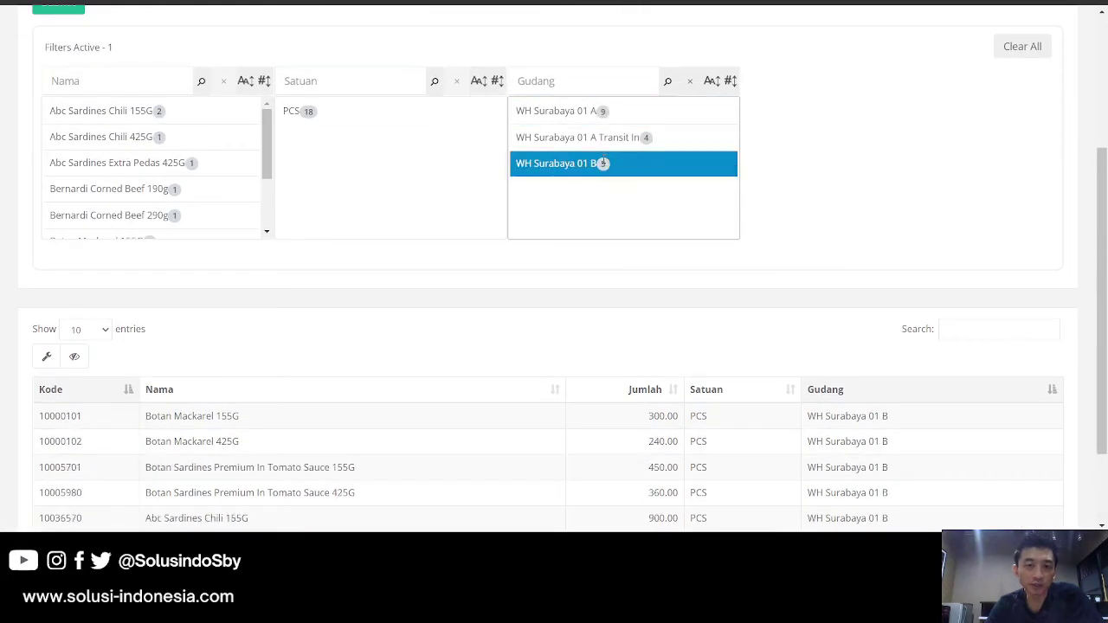
scroll(602, 225, down, 3)
scroll(475, 281, up, 2)
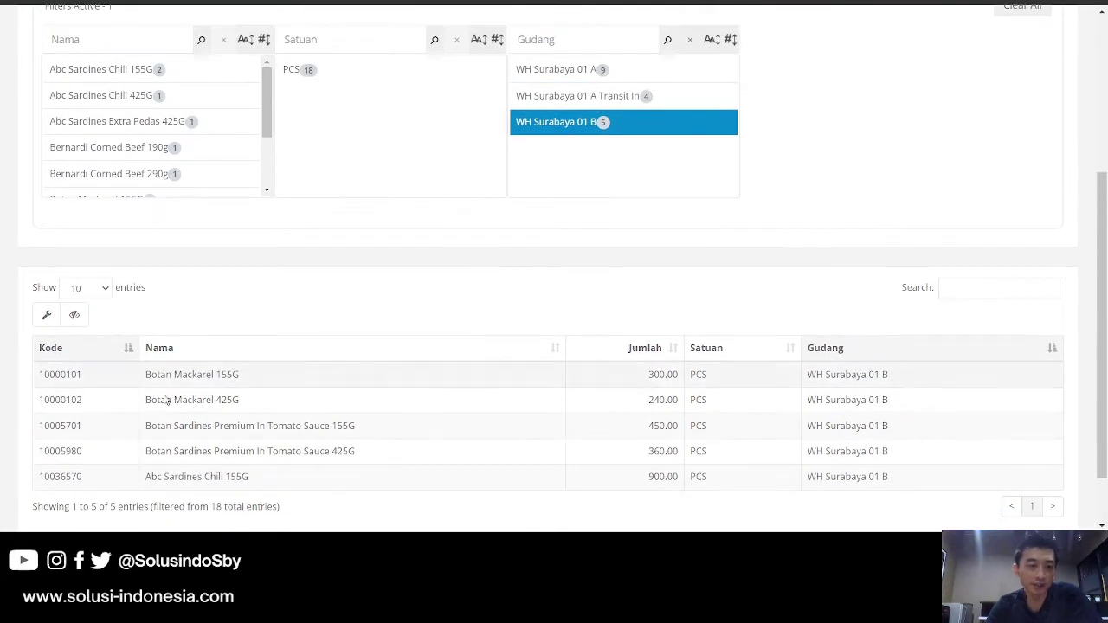
- Compare stock in both warehouses by alternating the Gudang filter between WH Surabaya 01 A and 01 B, ending on WH Surabaya 01 A
click(560, 68)
click(566, 123)
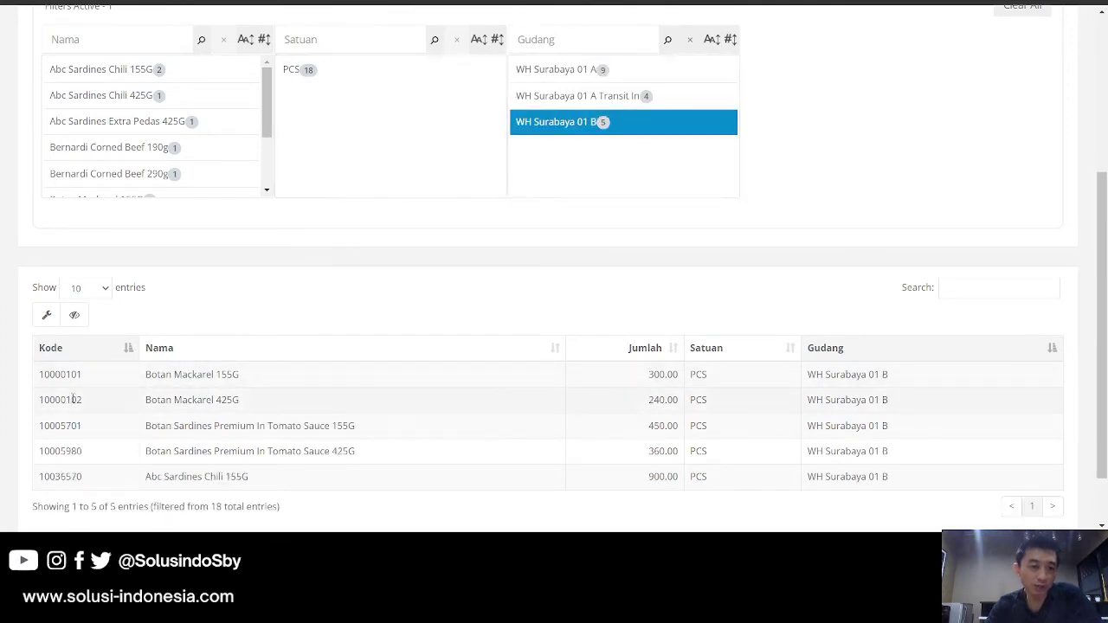
click(537, 70)
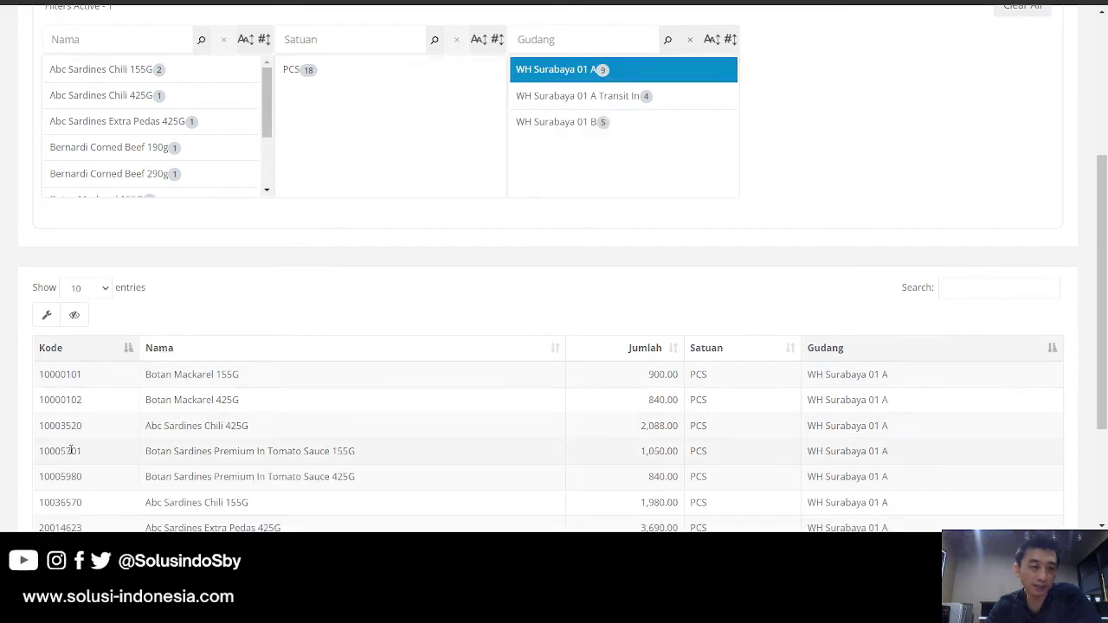
- Switch the Gudang filter to WH Surabaya 01 B and back to WH Surabaya 01 A, then read through the filtered stock rows
click(576, 128)
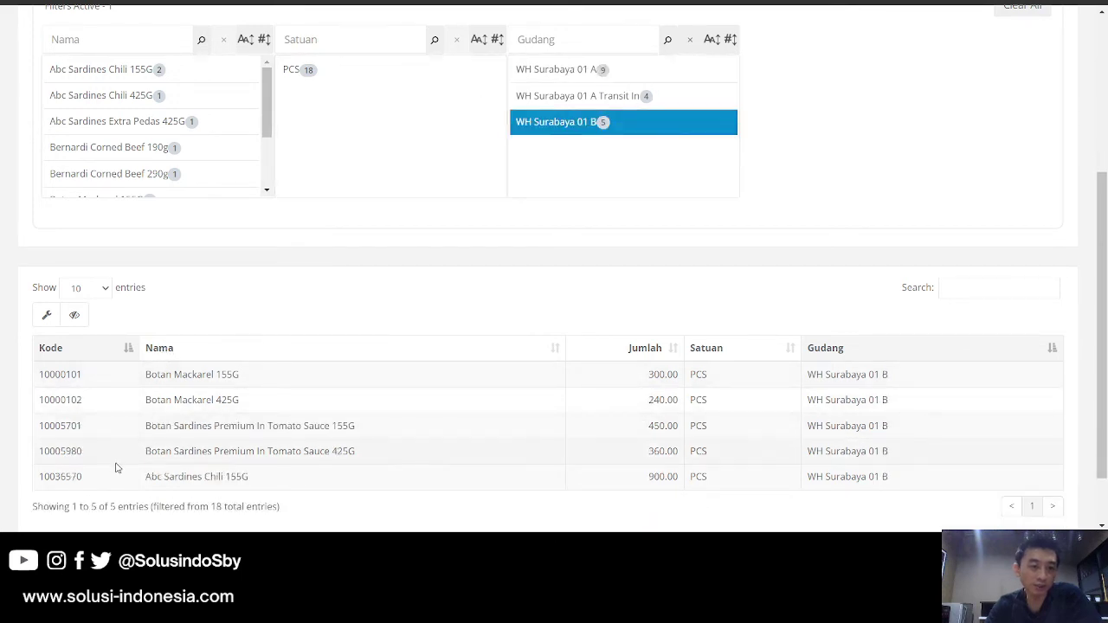
click(581, 70)
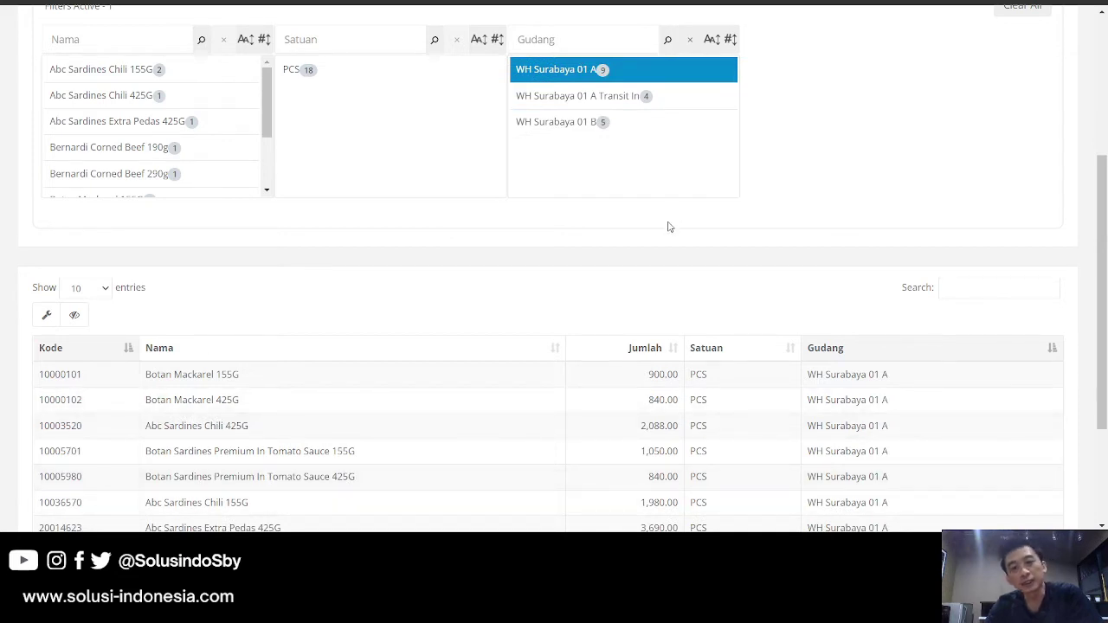
scroll(669, 227, up, 1)
scroll(671, 229, down, 2)
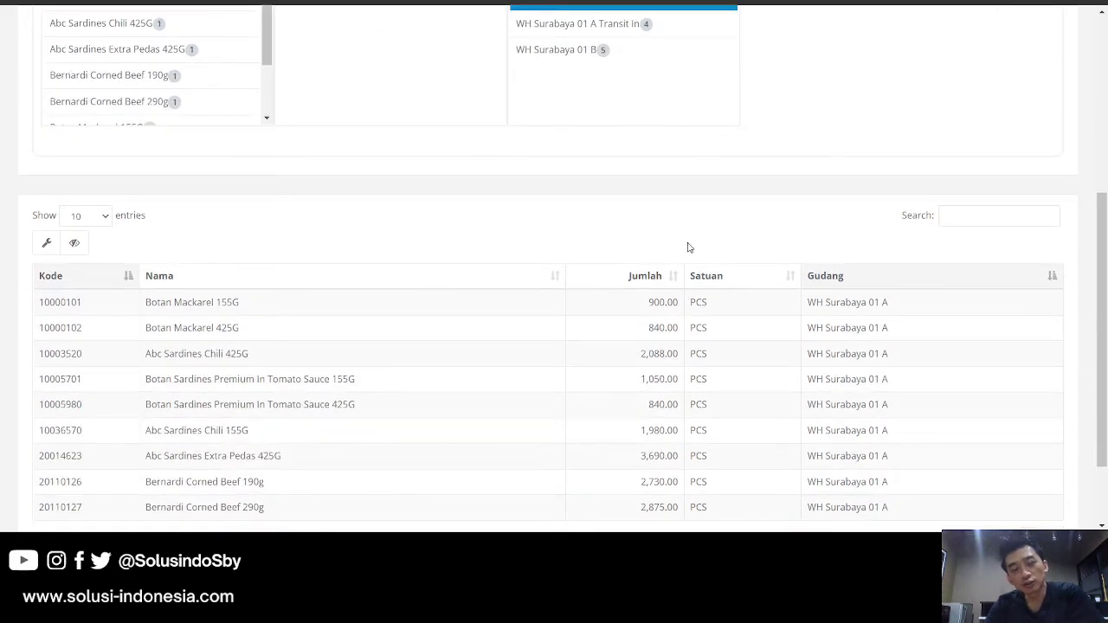
scroll(724, 291, down, 1)
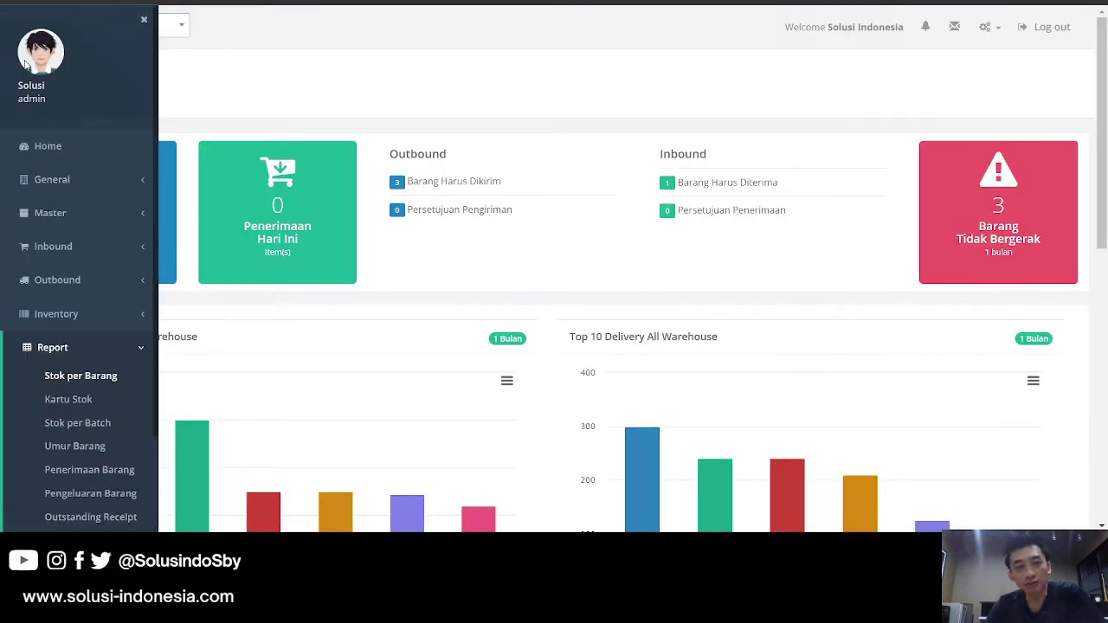
- Examine the Home dashboard's one-month charts for top receiving, delivery, suppliers and customers across all warehouses
click(144, 20)
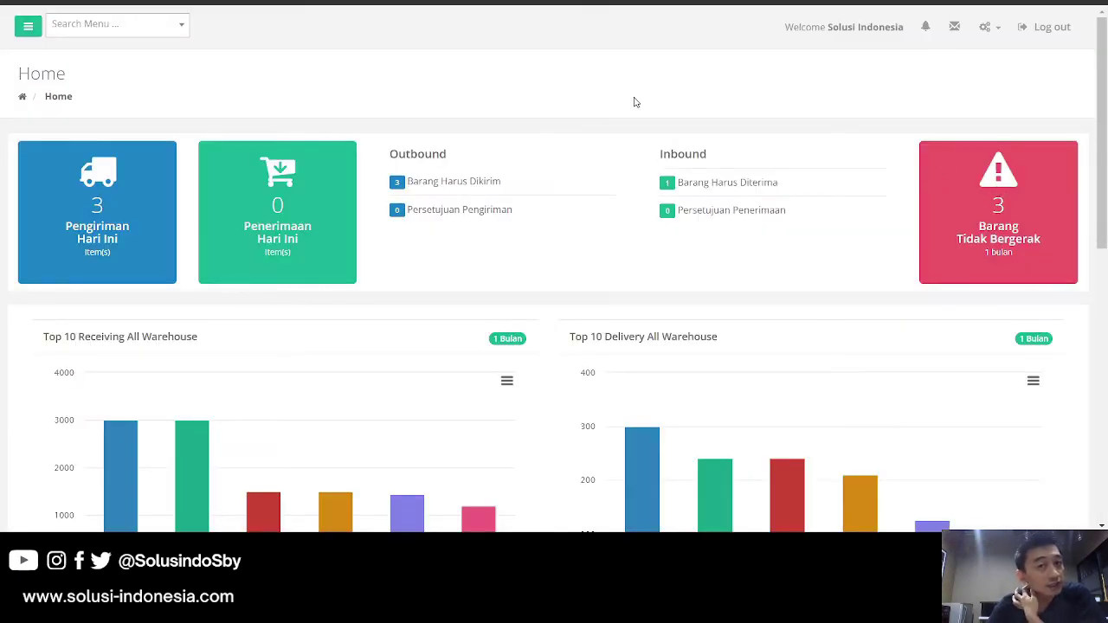
scroll(658, 130, down, 3)
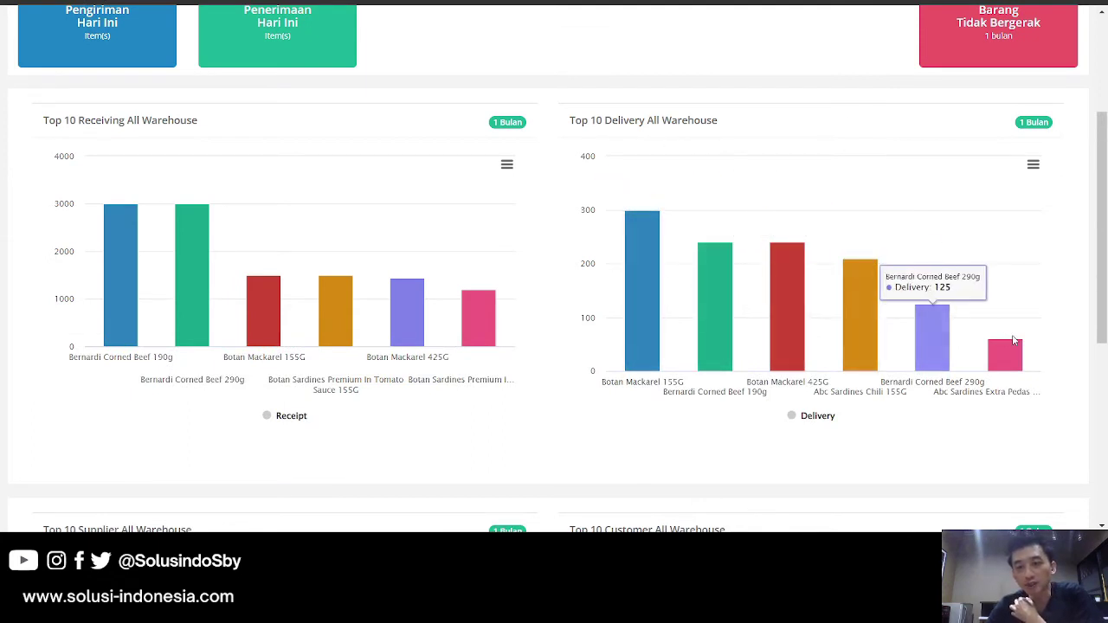
scroll(909, 276, up, 1)
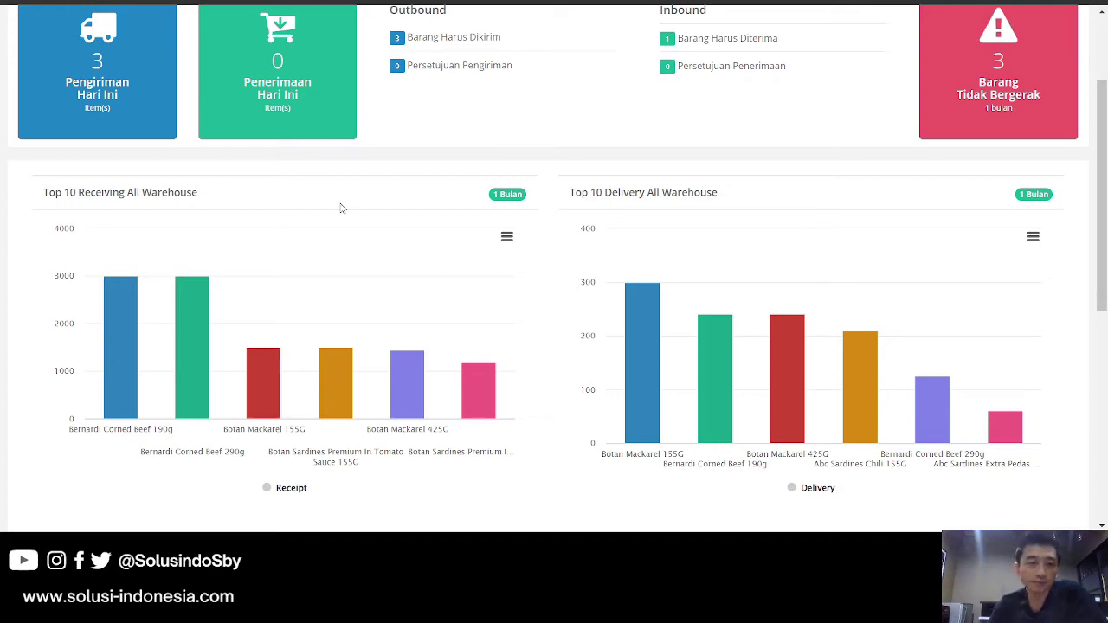
scroll(178, 315, up, 1)
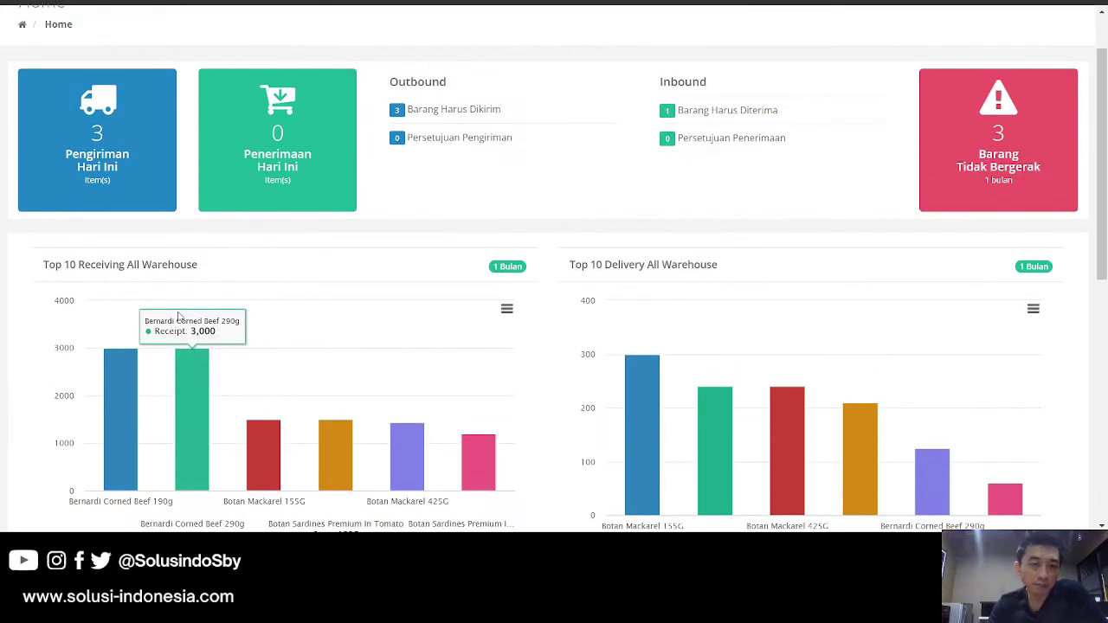
scroll(216, 320, down, 1)
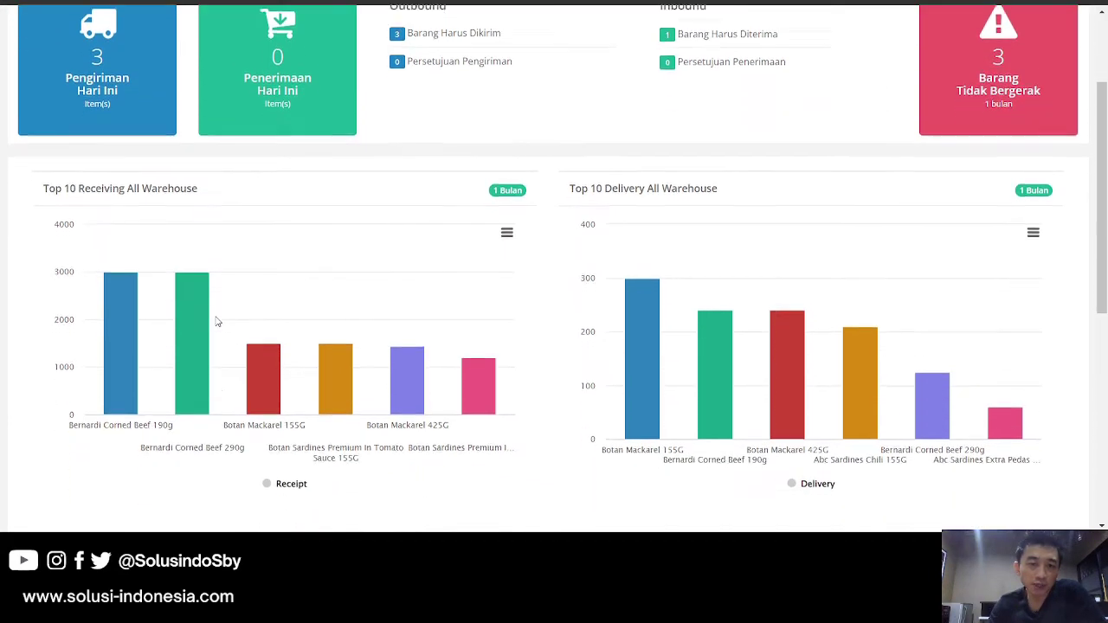
scroll(217, 321, down, 1)
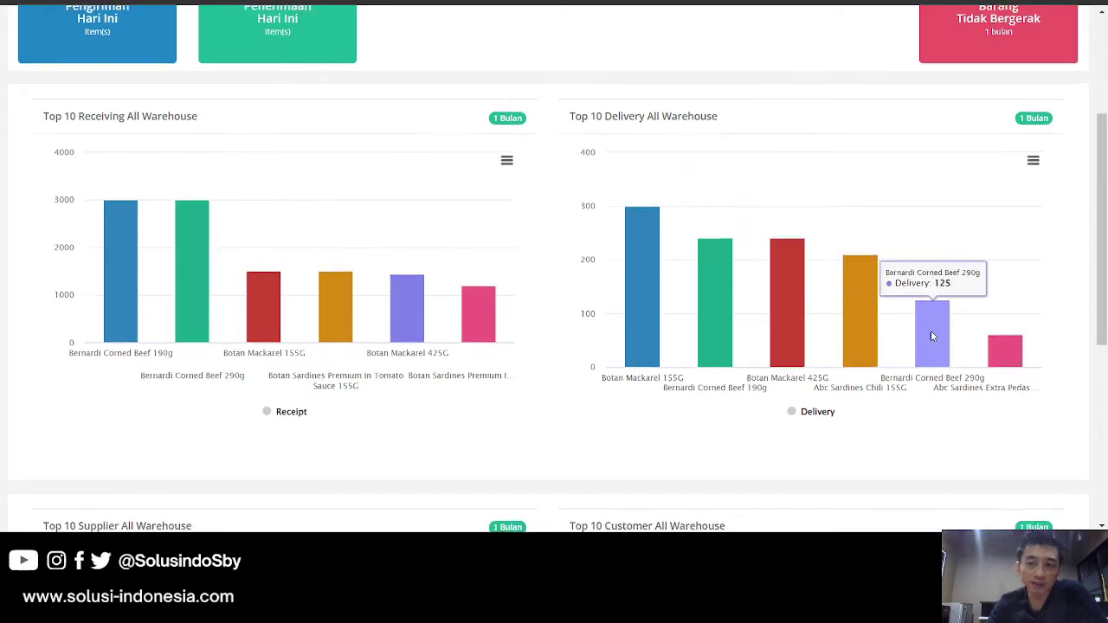
scroll(930, 334, down, 1)
scroll(828, 395, down, 4)
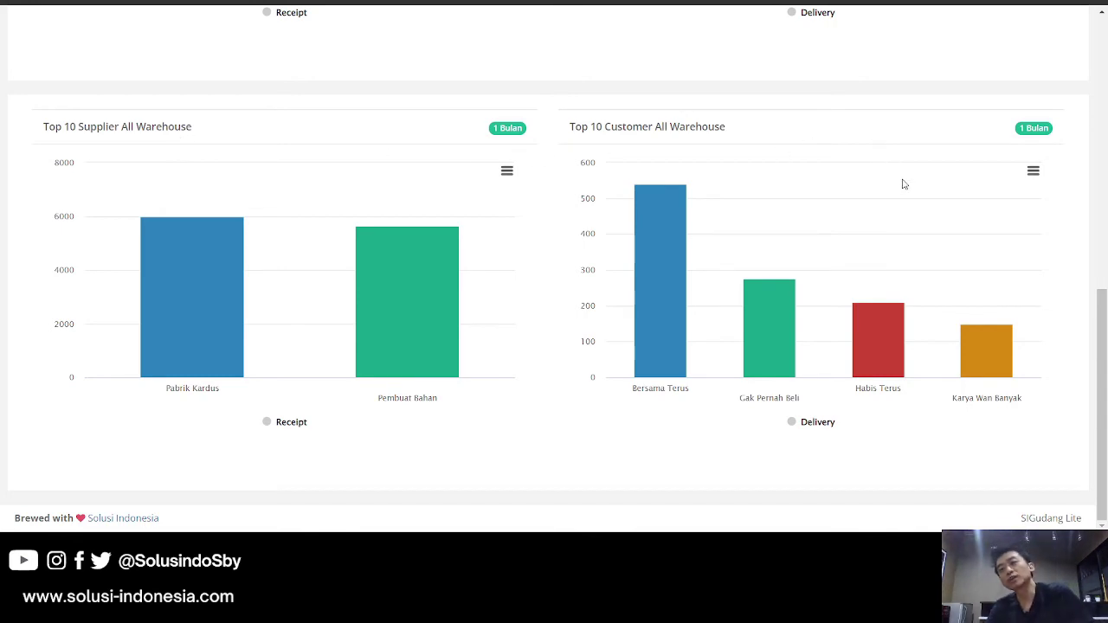
scroll(814, 188, up, 10)
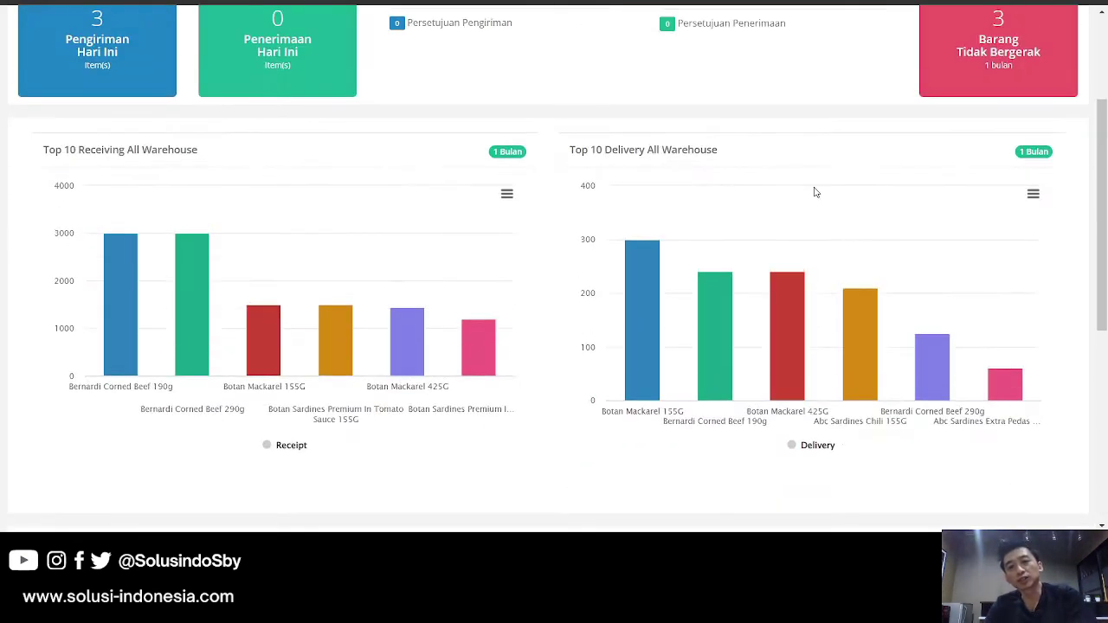
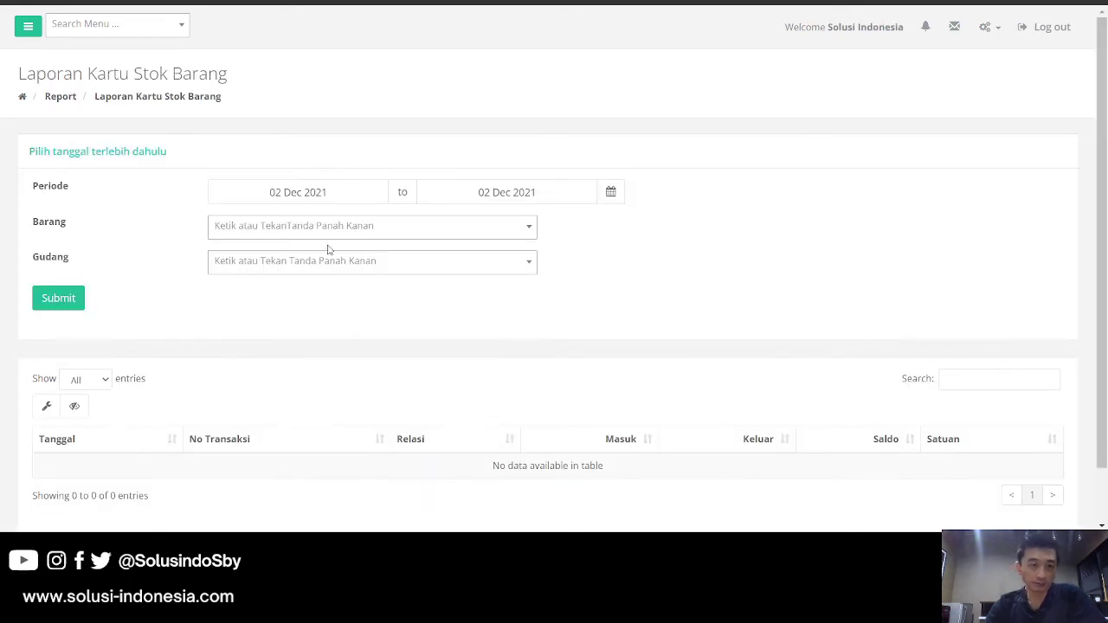
- In the Kartu Stok report, choose item 10003520 - Abc Sardines Chili 425G and start the period on 01 Oct 2021
click(330, 246)
text(10003520)
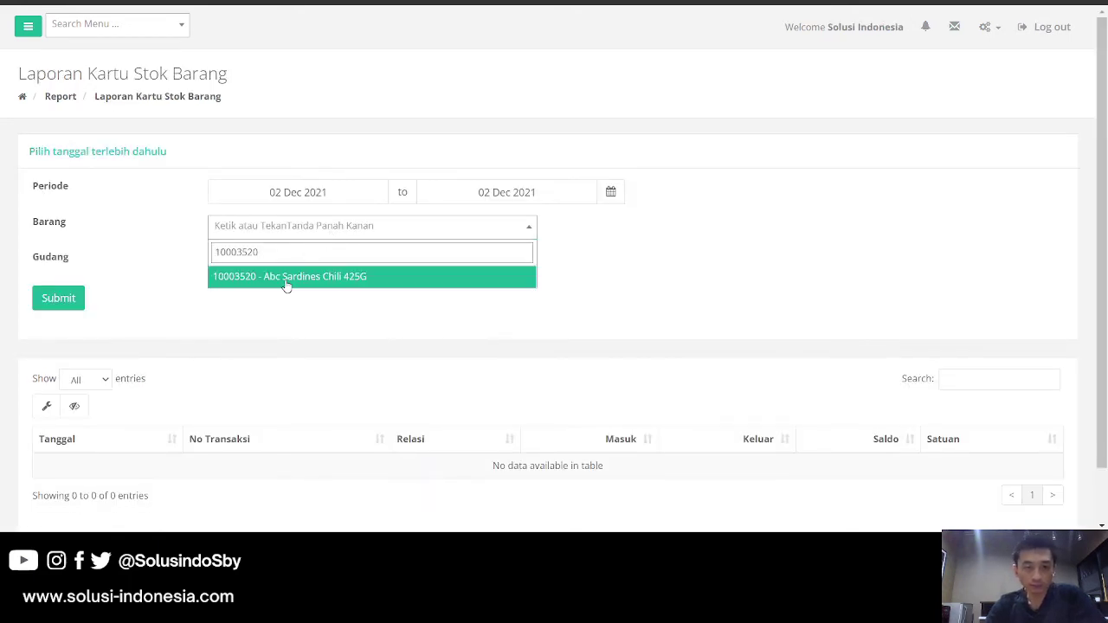
click(287, 276)
click(321, 192)
double_click(219, 218)
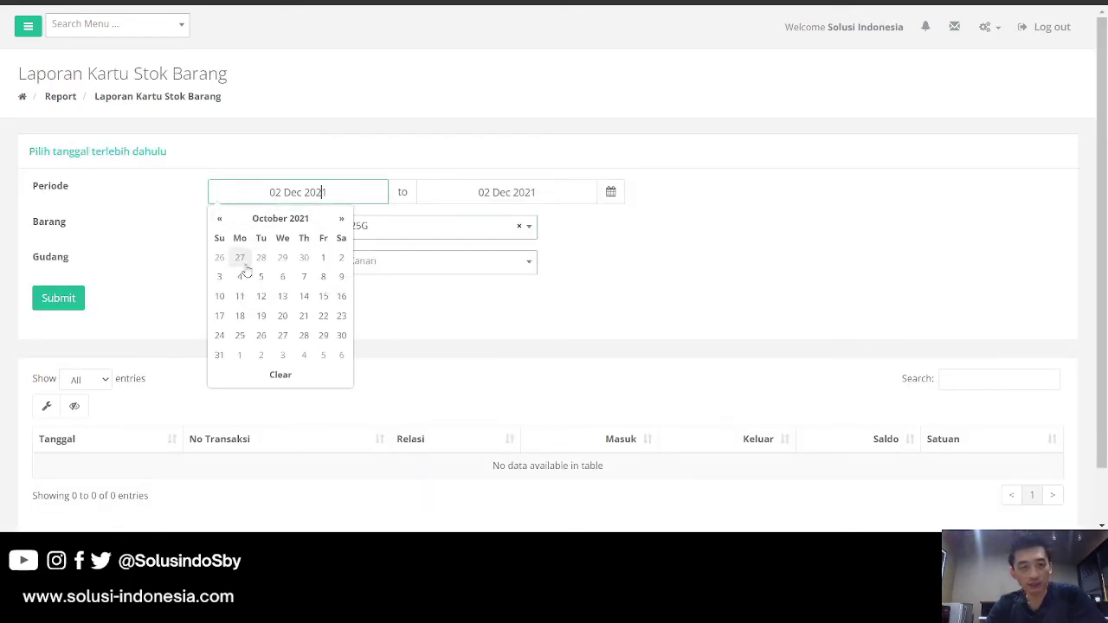
click(323, 257)
- Set the stock card's Gudang to WHSBY01A - WH Surabaya 01 A, run the report and review its transactions
click(328, 272)
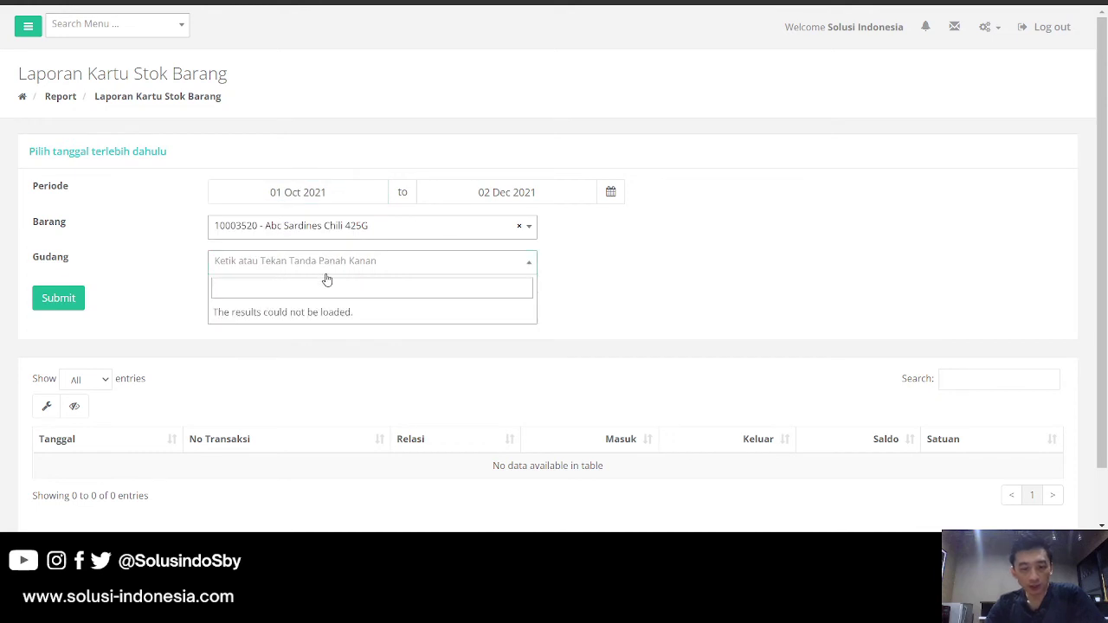
click(307, 312)
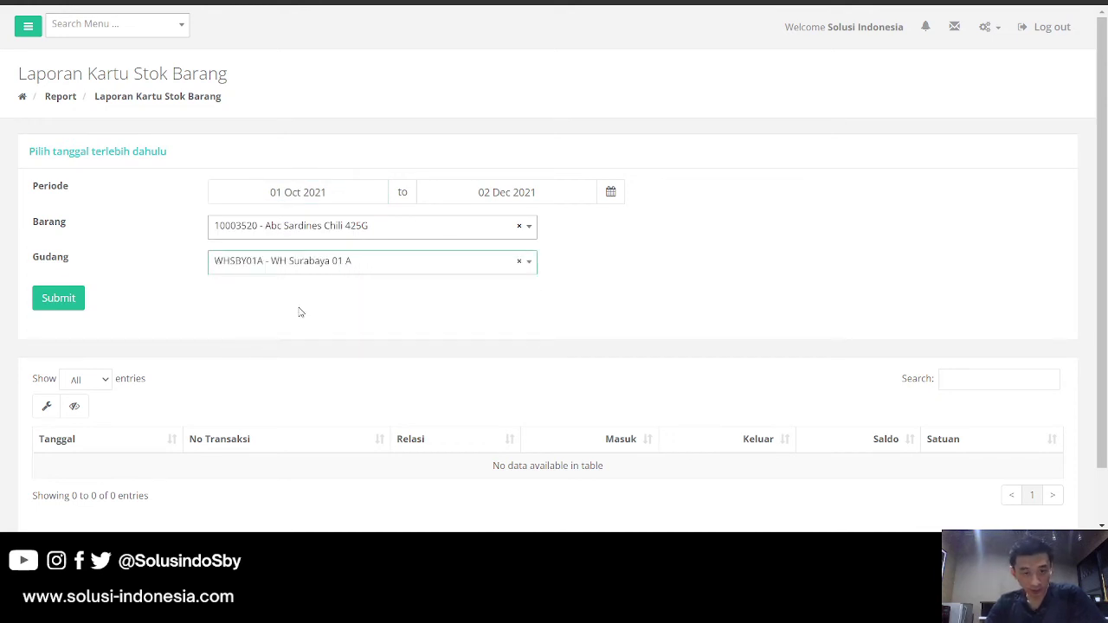
click(59, 305)
scroll(658, 253, down, 1)
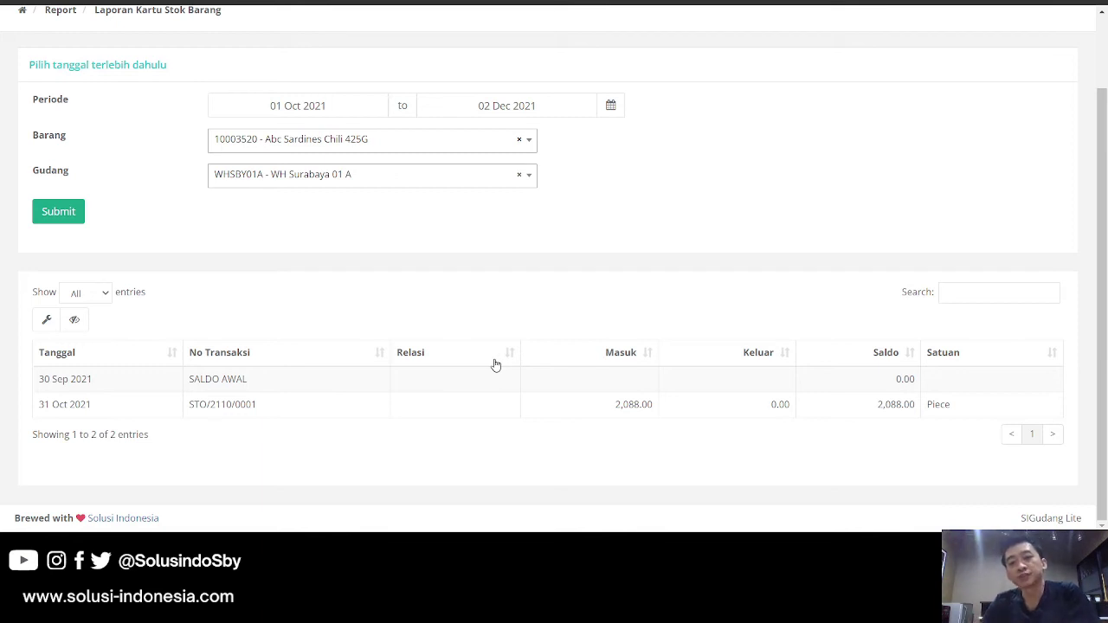
scroll(636, 197, up, 2)
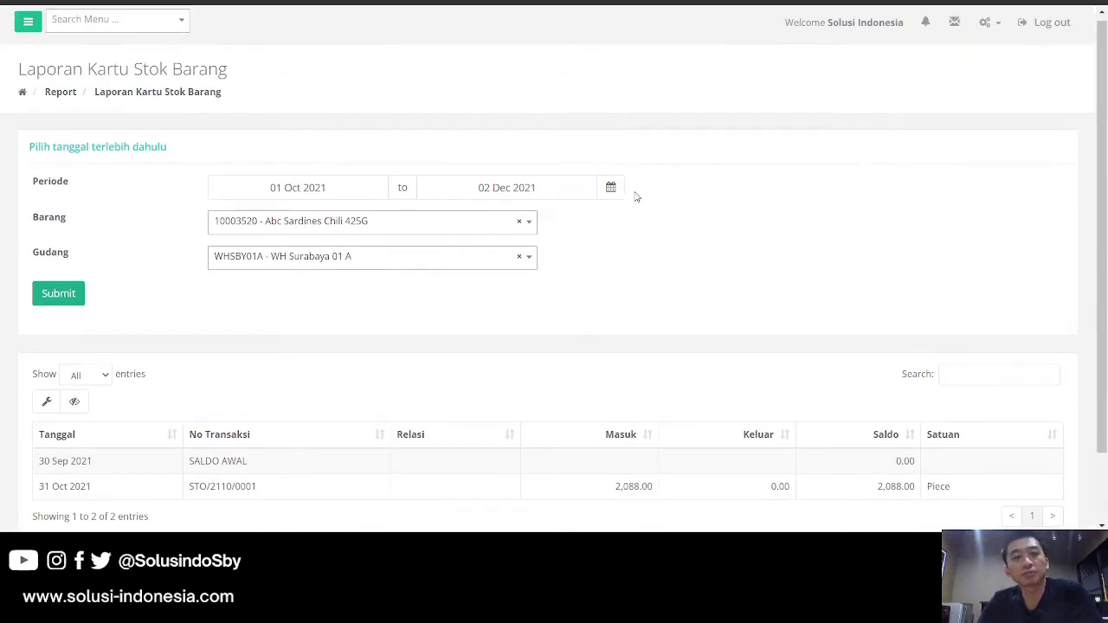
scroll(665, 173, down, 2)
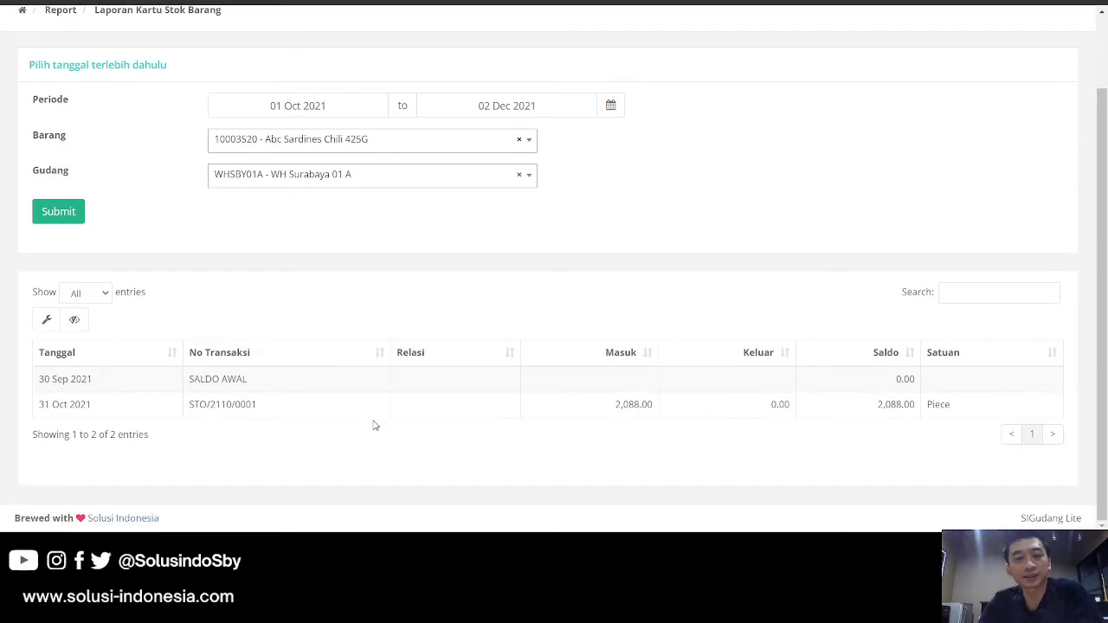
scroll(373, 425, up, 2)
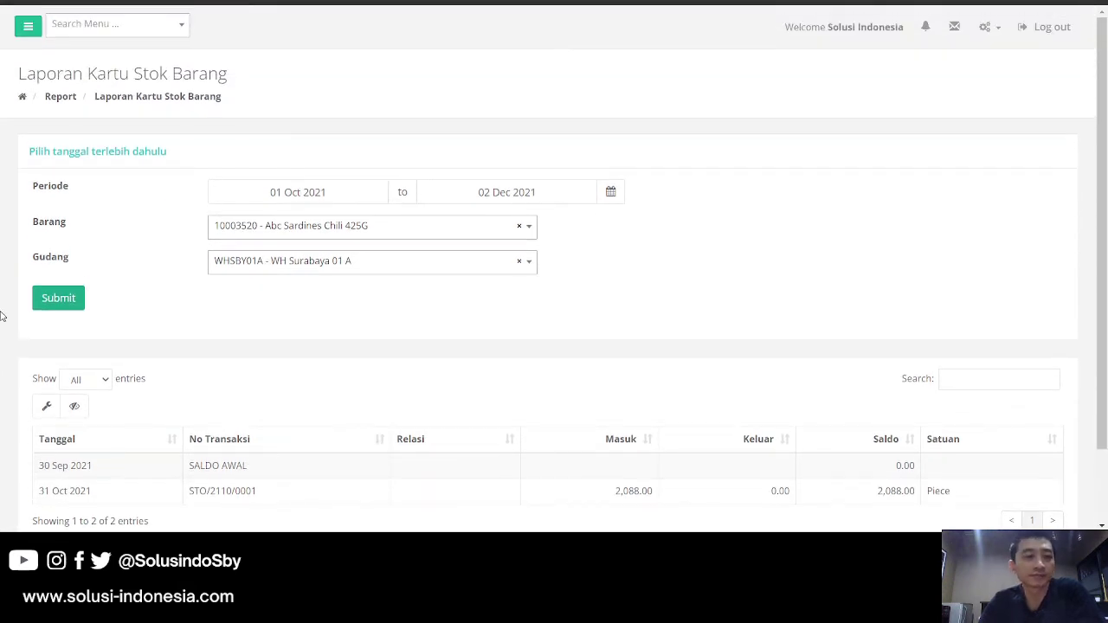
- Open the Umur Barang report and highlight the Abc Sardines Chili 425G row to view its stock age
click(29, 27)
scroll(77, 303, down, 2)
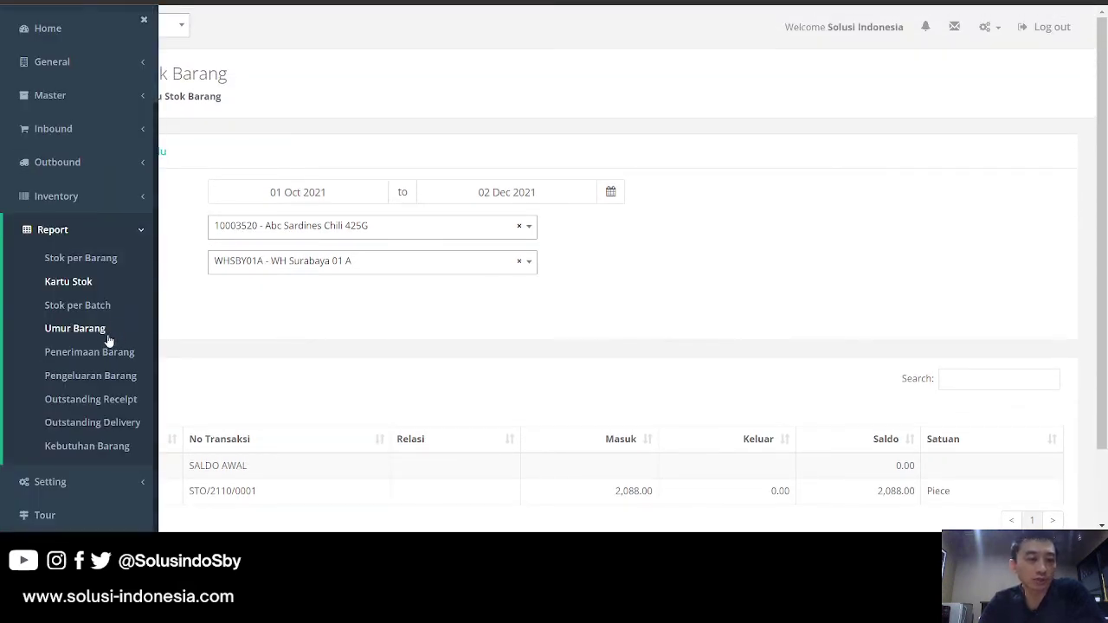
click(99, 331)
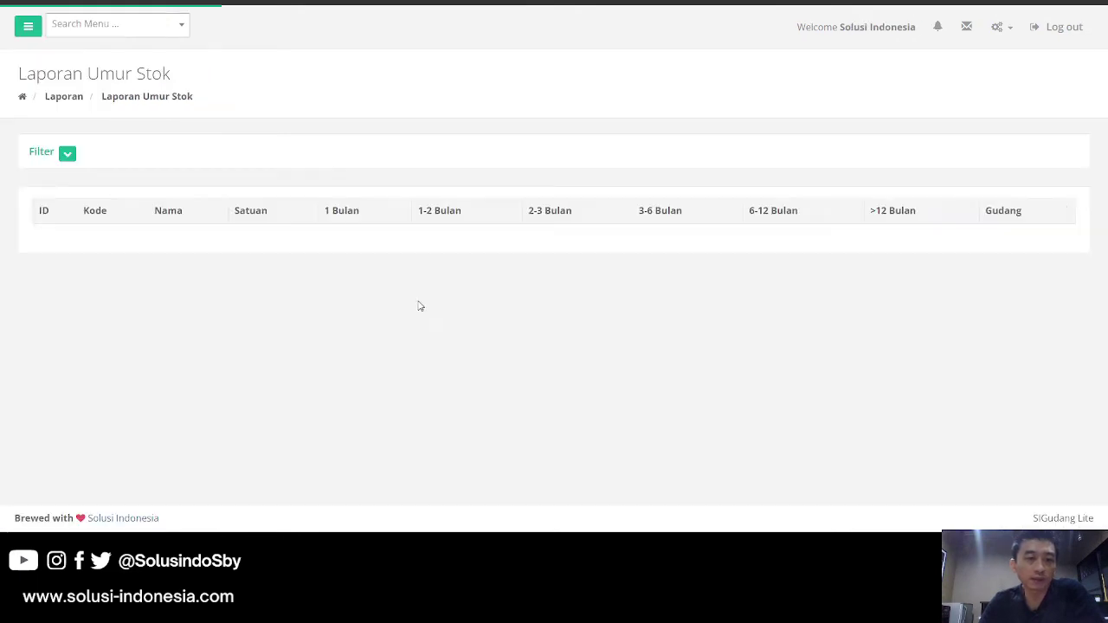
scroll(429, 302, down, 2)
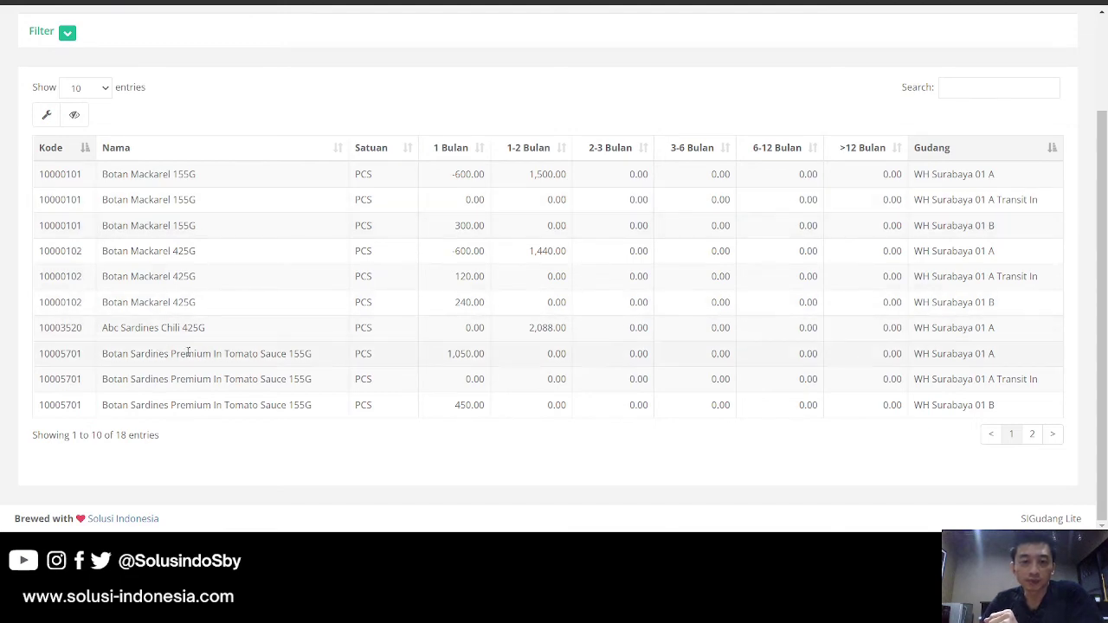
click(673, 338)
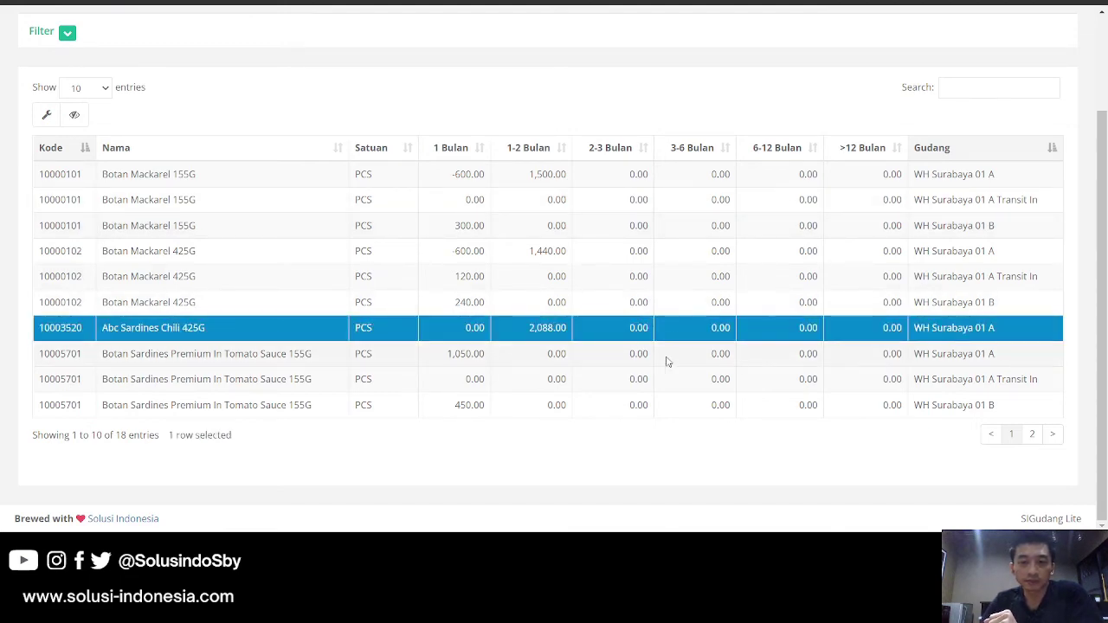
scroll(641, 351, up, 3)
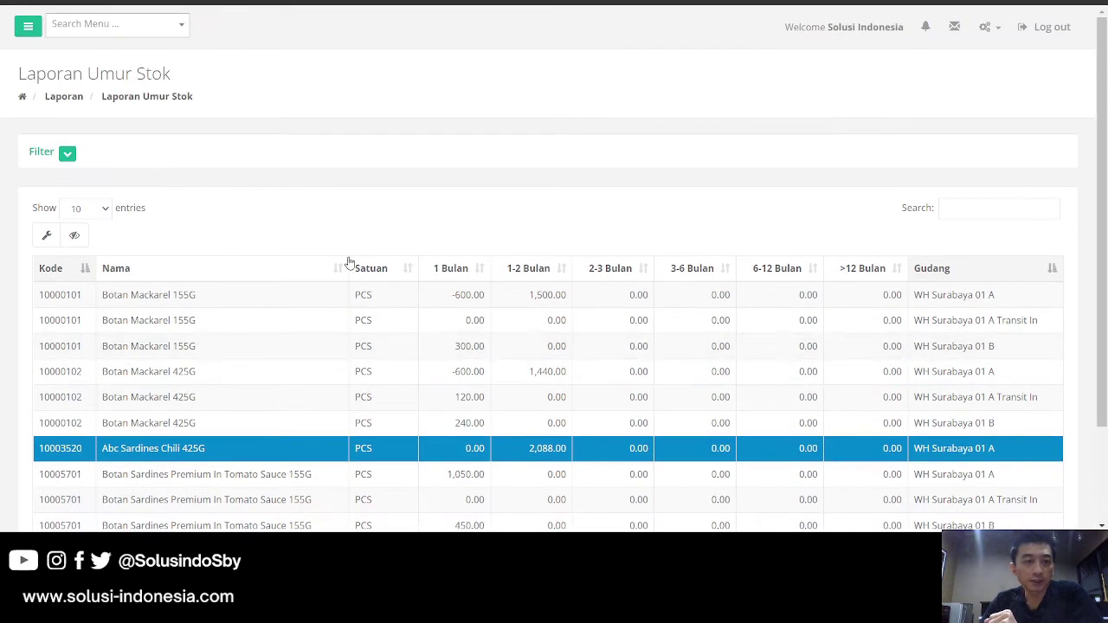
- Open the Penerimaan Barang report, expand its filters and set the period's start date to 27 Sep 2021
click(26, 24)
scroll(113, 259, down, 2)
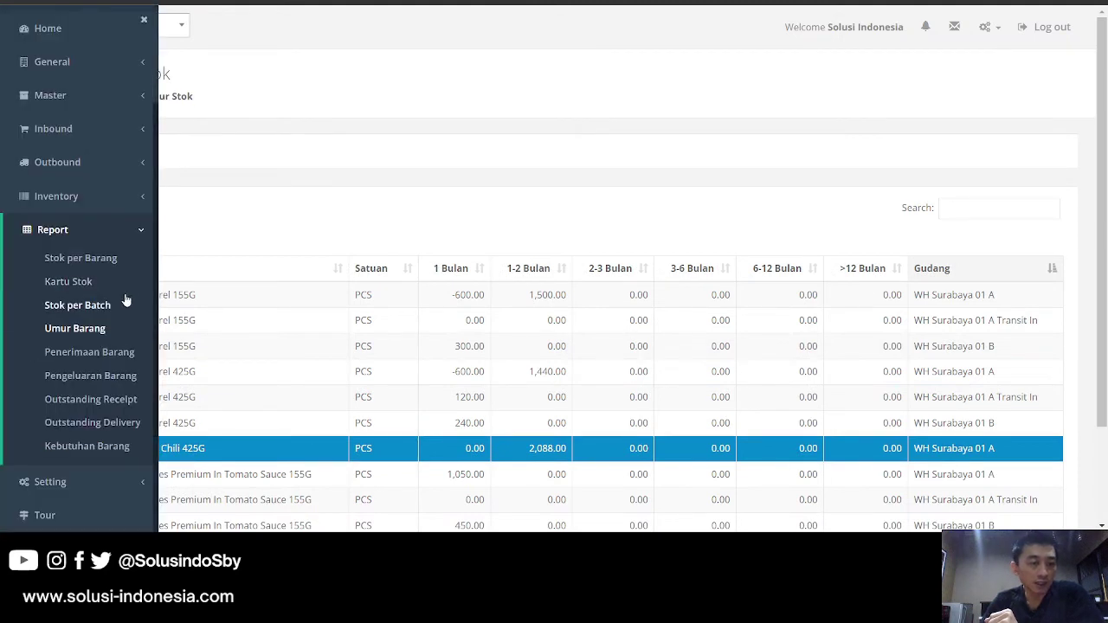
click(110, 350)
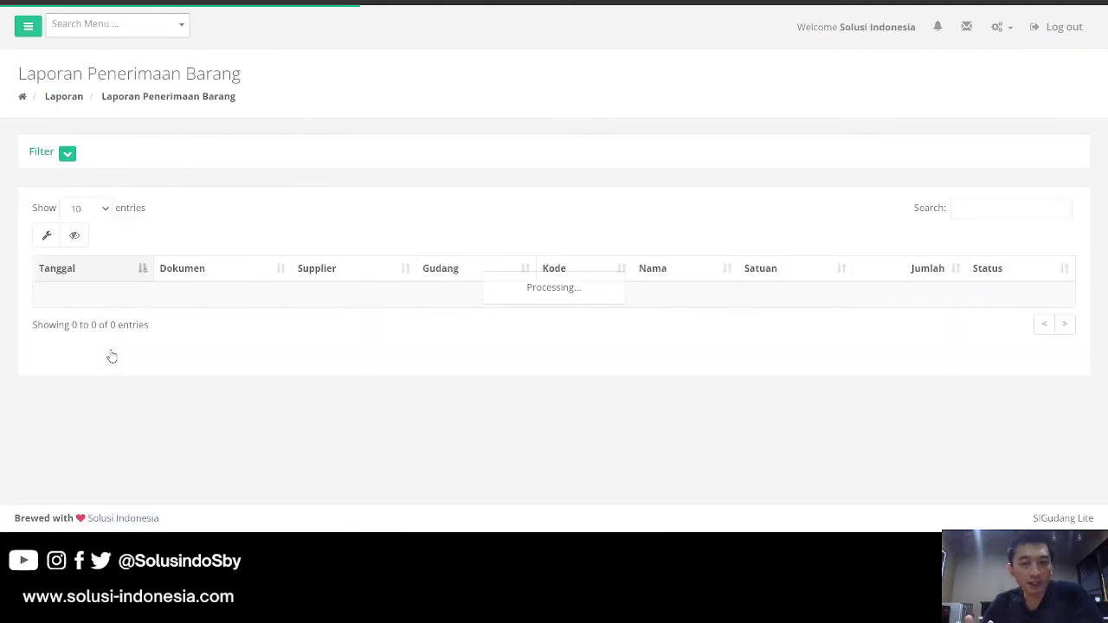
click(66, 154)
click(284, 192)
click(218, 218)
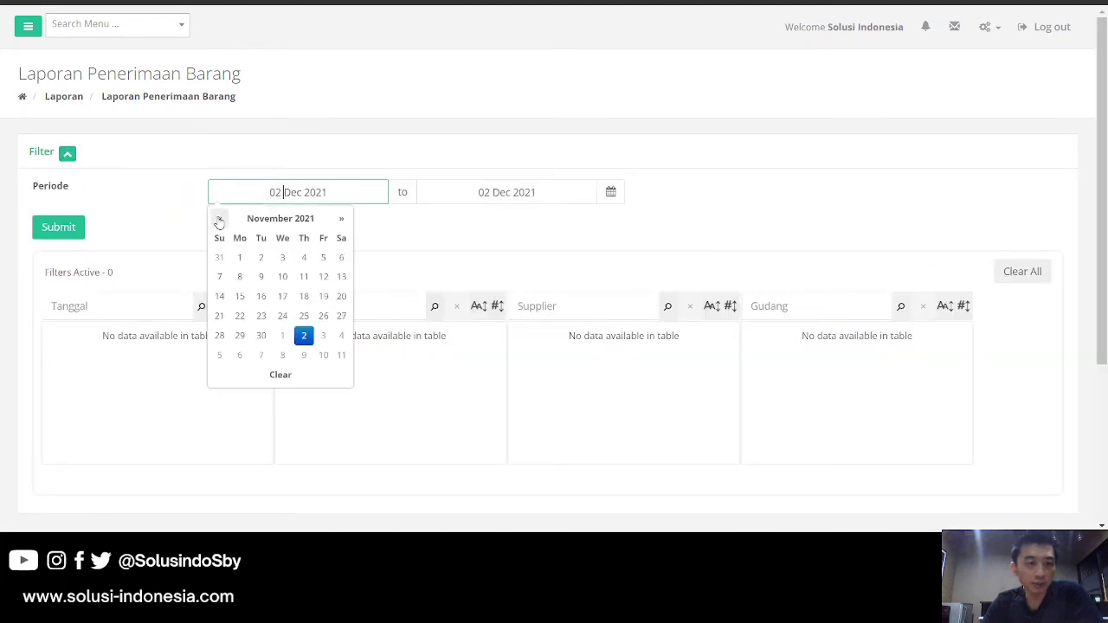
click(219, 218)
click(240, 258)
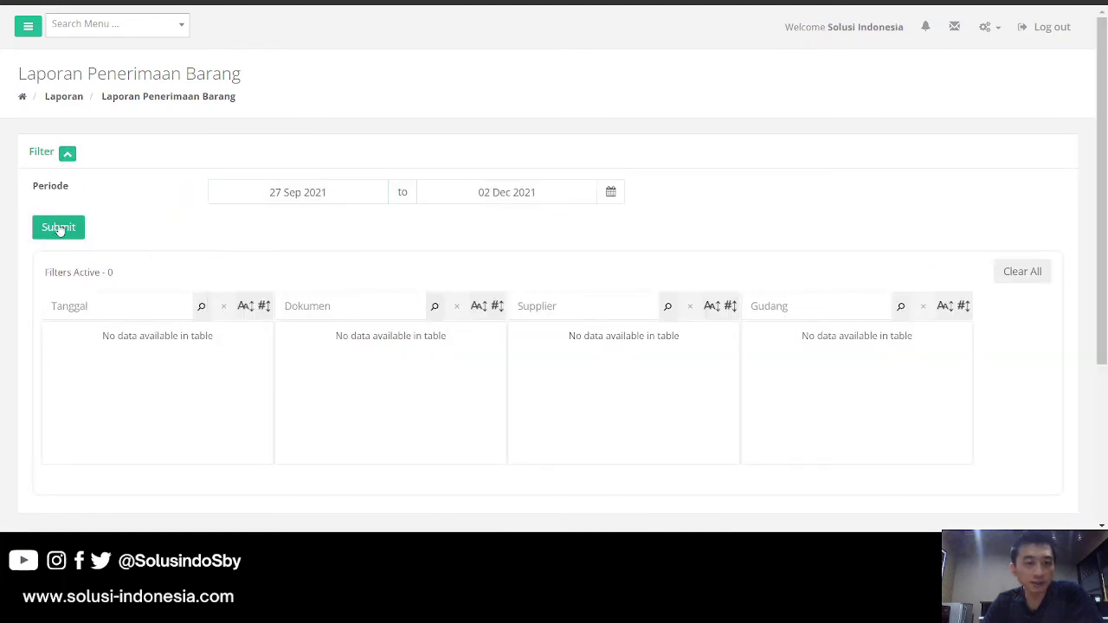
- Run the goods receipt report for the chosen period and review the receipts by date, document, supplier and warehouse
click(62, 227)
scroll(2, 288, down, 5)
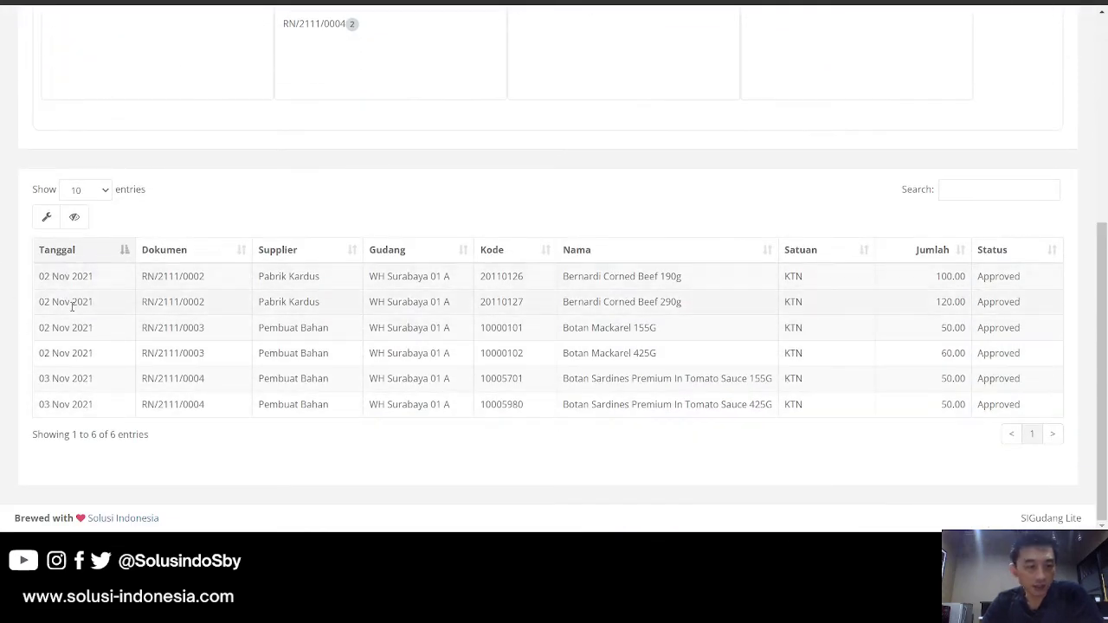
scroll(87, 430, up, 3)
scroll(87, 430, down, 2)
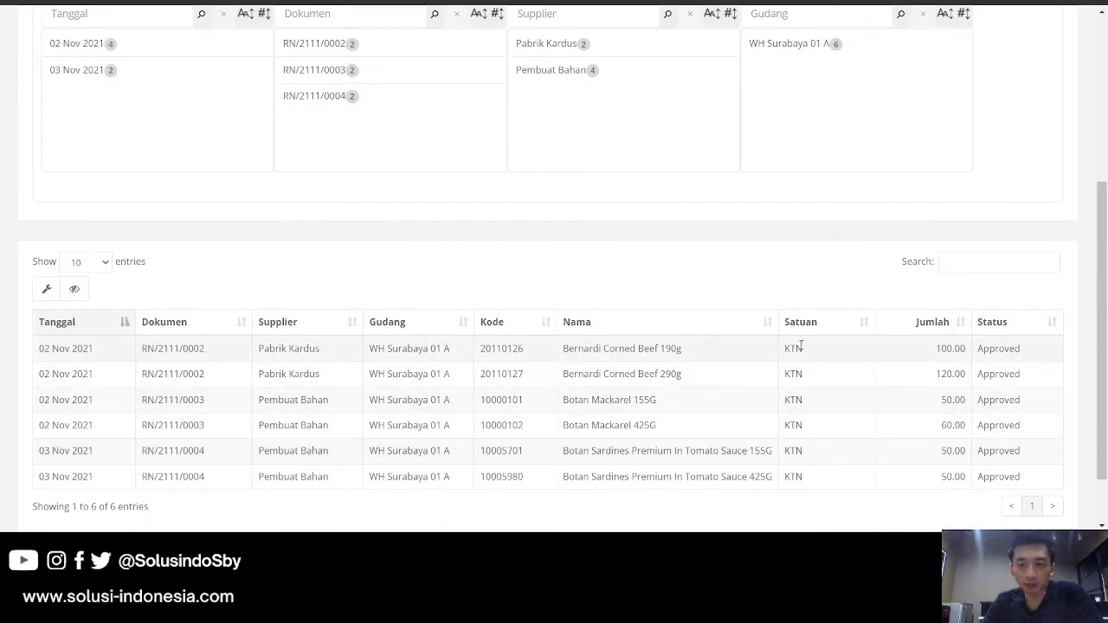
scroll(995, 381, up, 4)
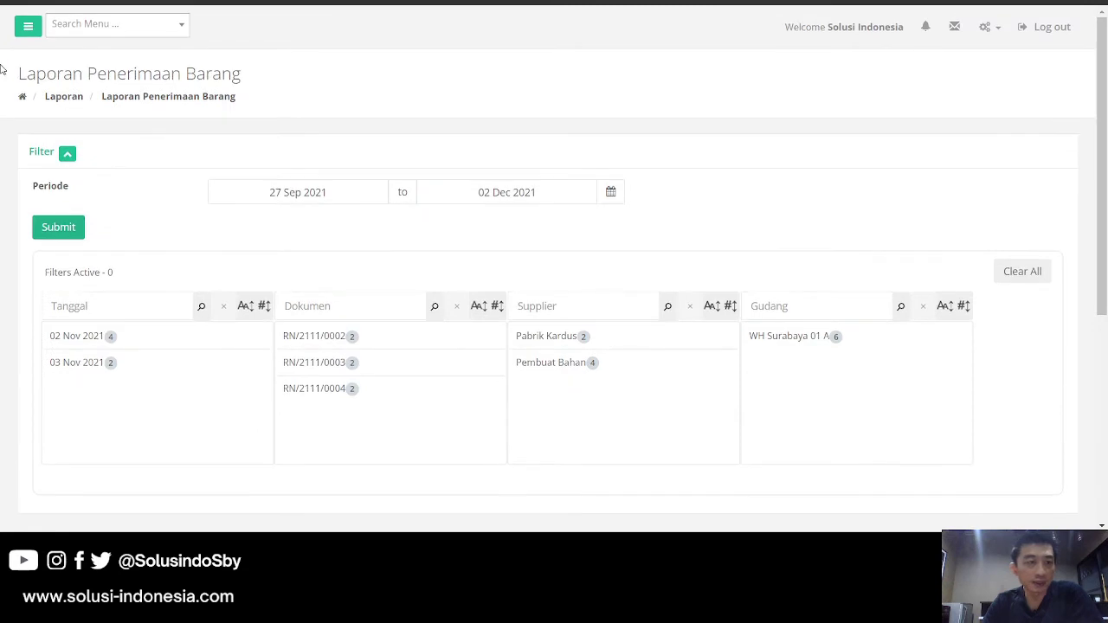
- Open the Pengeluaran Barang report to view the goods issued to customers
click(28, 26)
scroll(45, 251, down, 3)
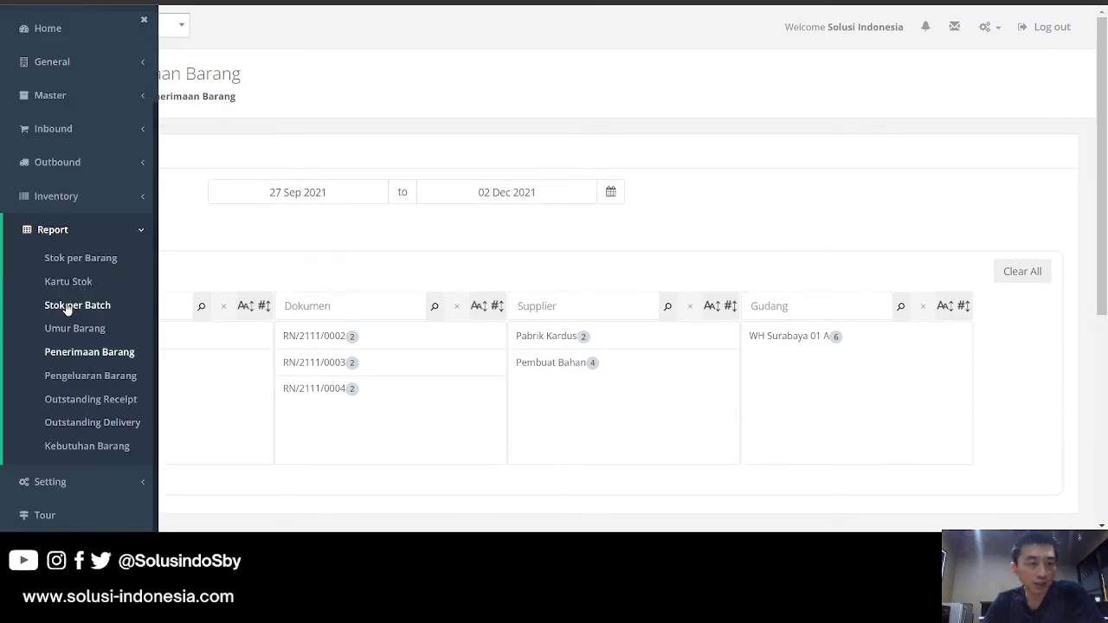
click(85, 376)
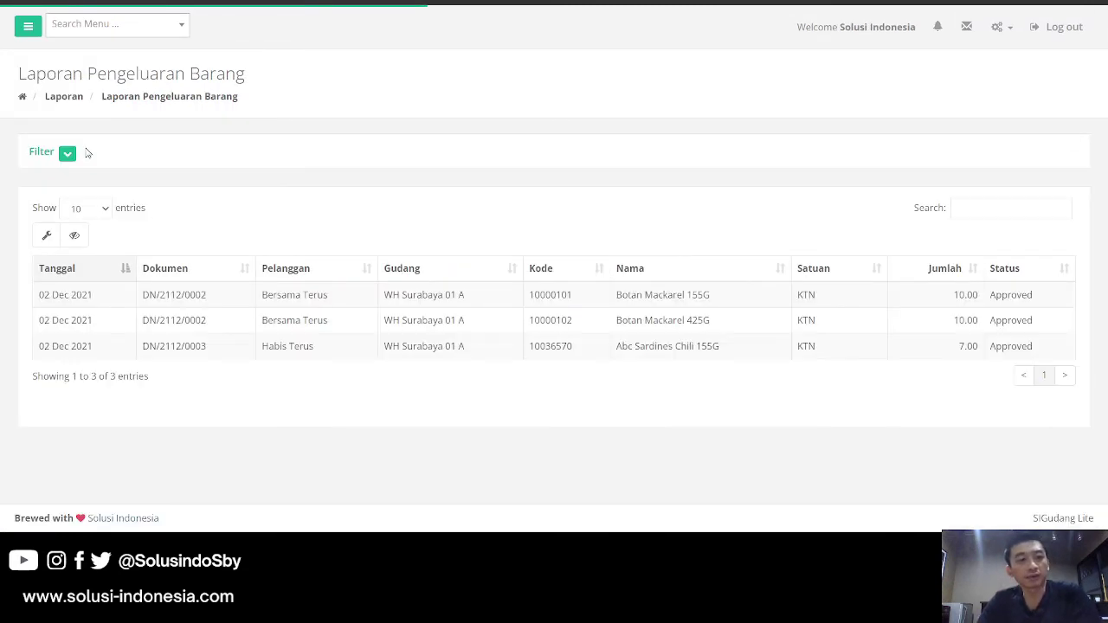
- Set the goods issue report's period start to 01 Nov 2021, run it, and review the issues by date, document, customer and warehouse
click(69, 154)
click(289, 192)
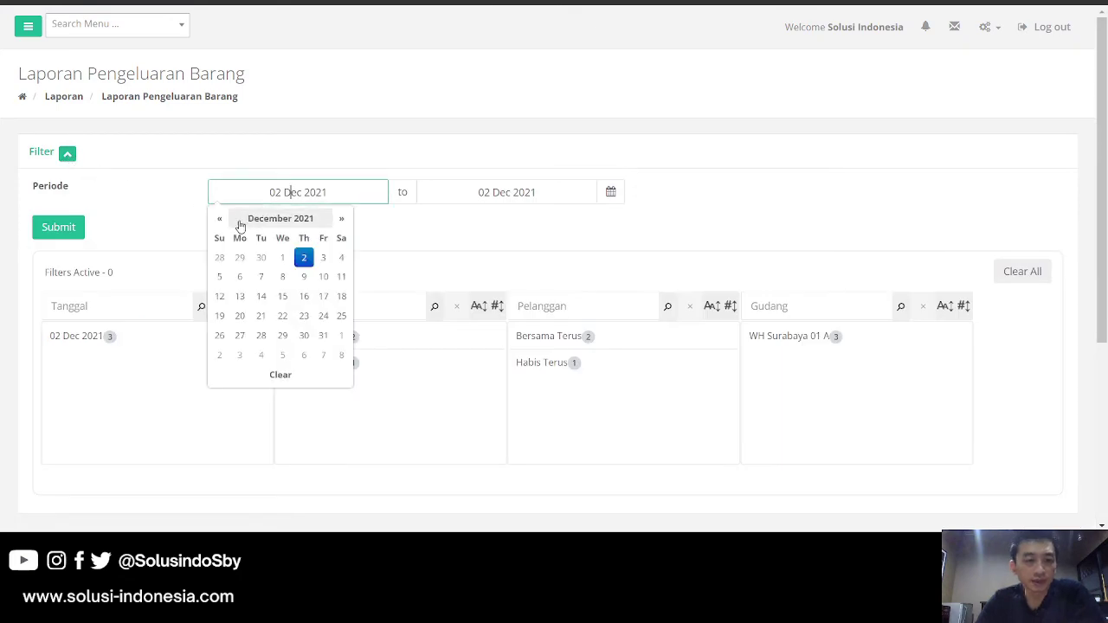
click(218, 222)
click(239, 257)
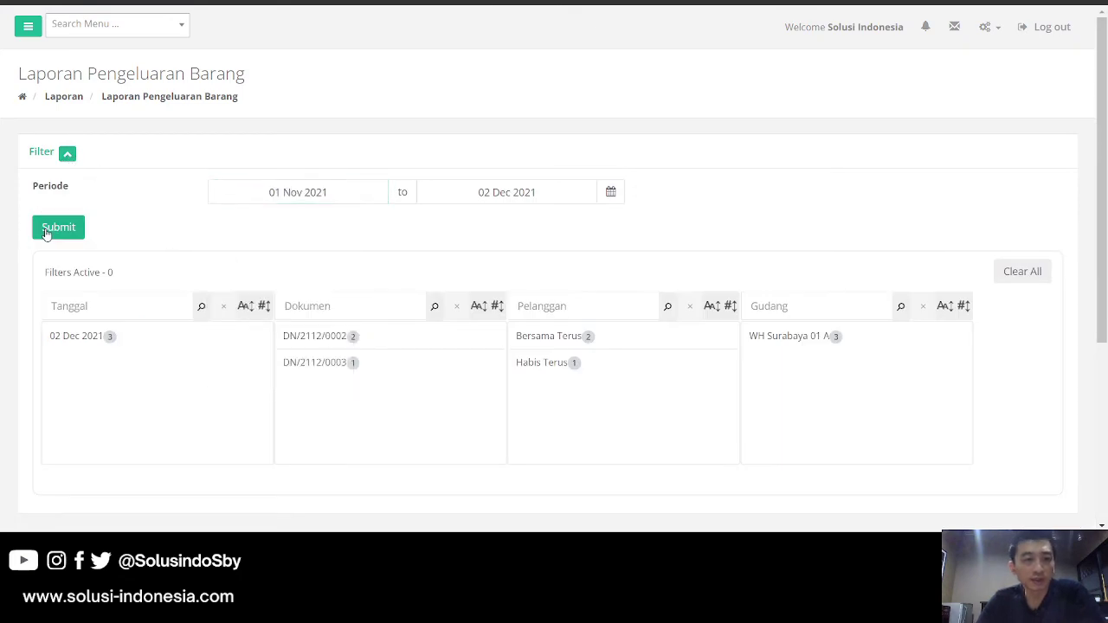
scroll(3, 274, down, 5)
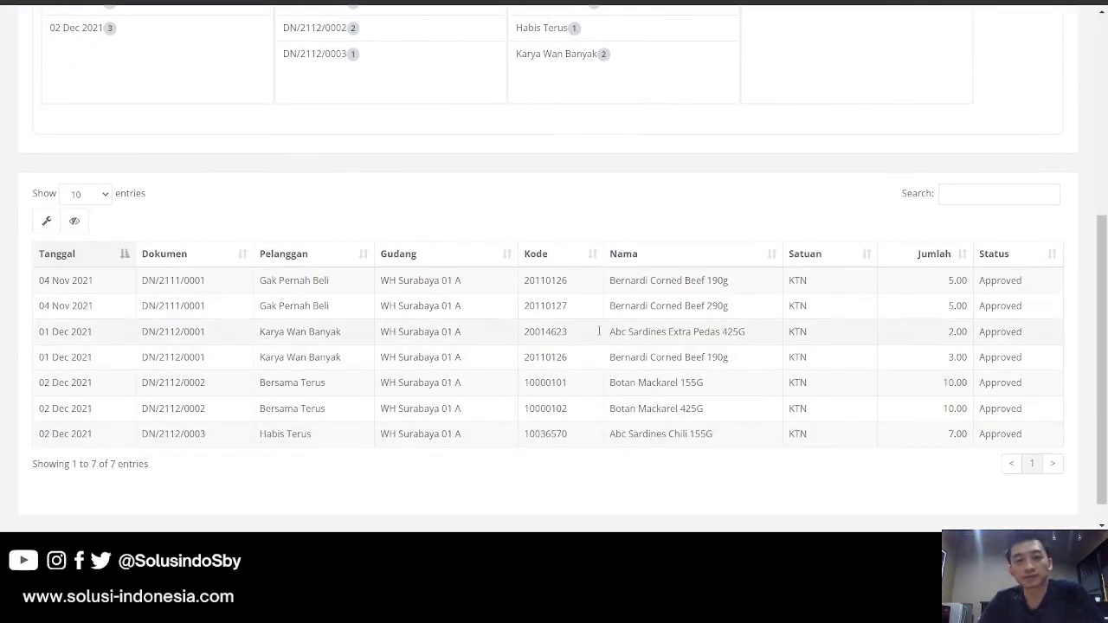
scroll(318, 310, down, 1)
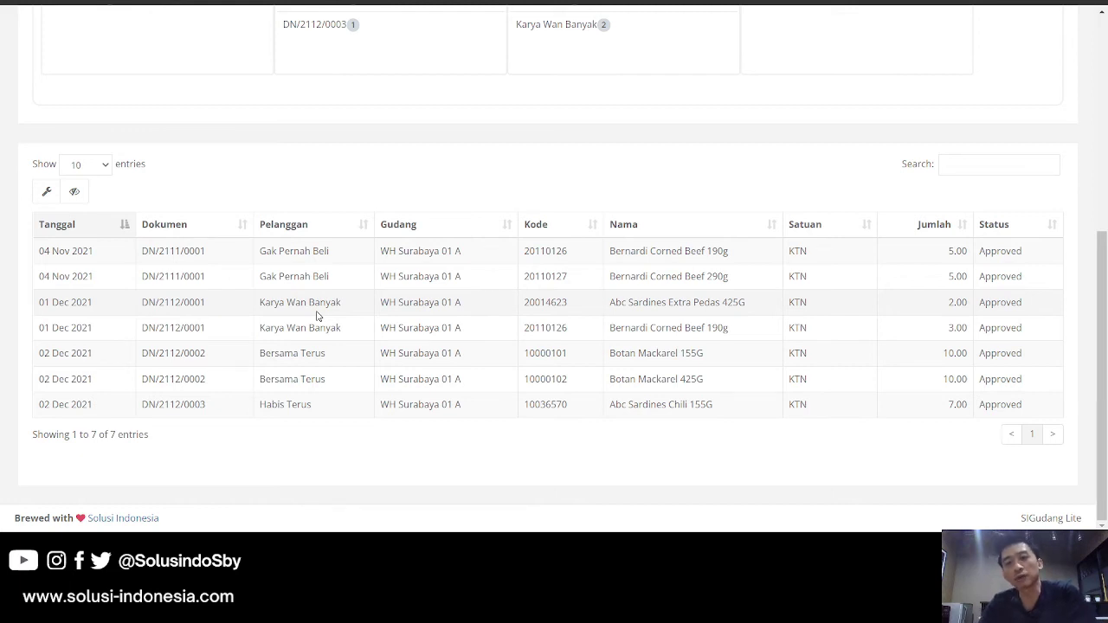
scroll(317, 315, up, 2)
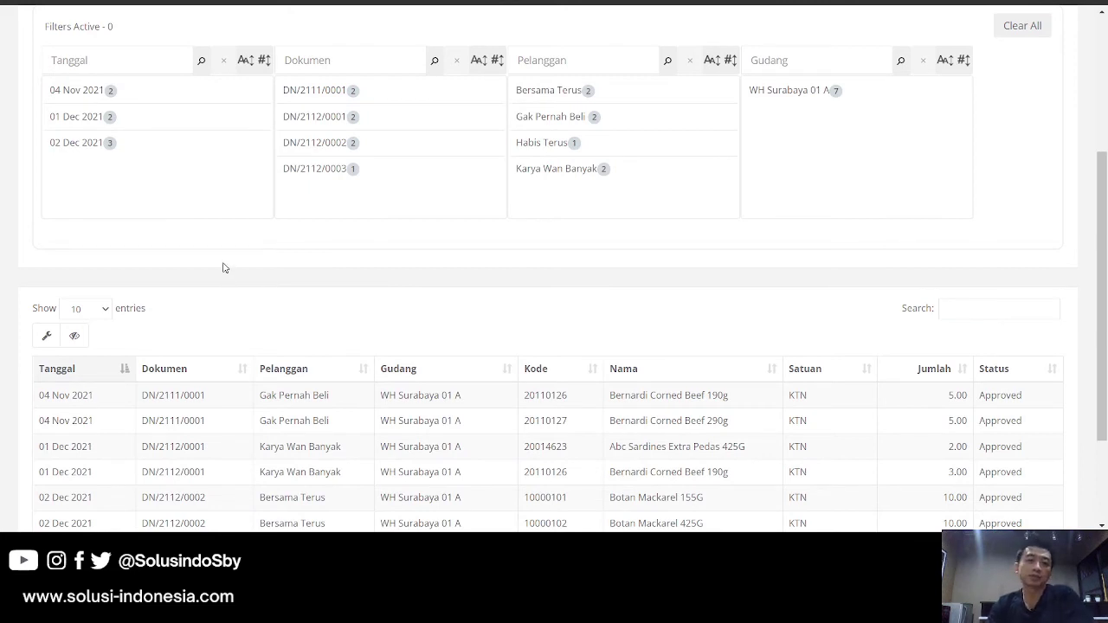
scroll(220, 265, up, 4)
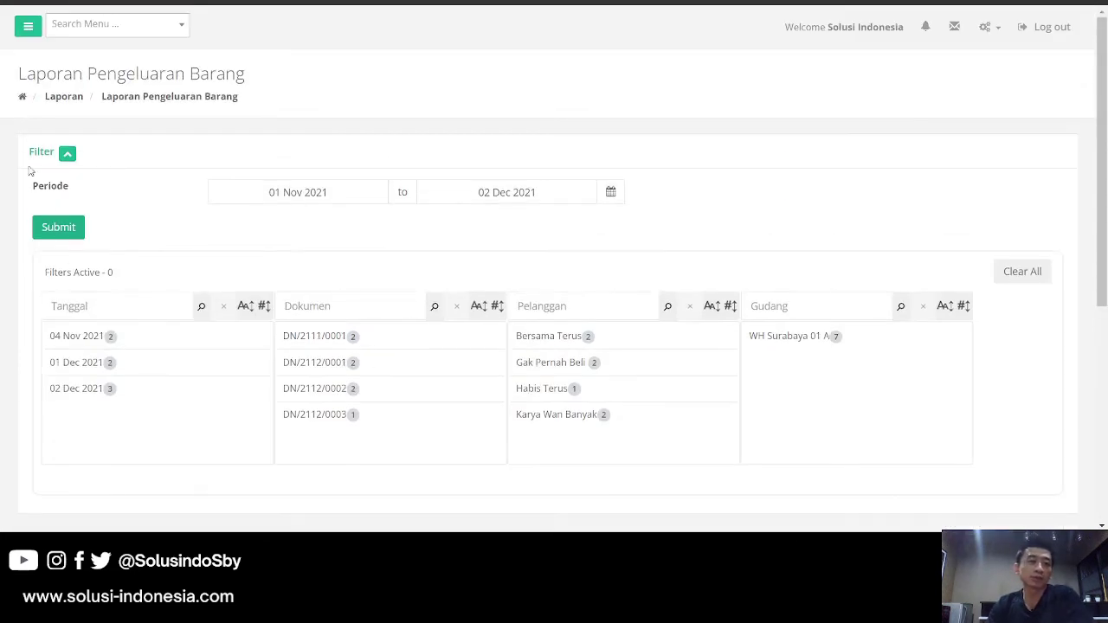
- Open the Outstanding Delivery report and highlight the Abc Sardines Chili 155G row to compare its planned and delivered quantities
click(29, 29)
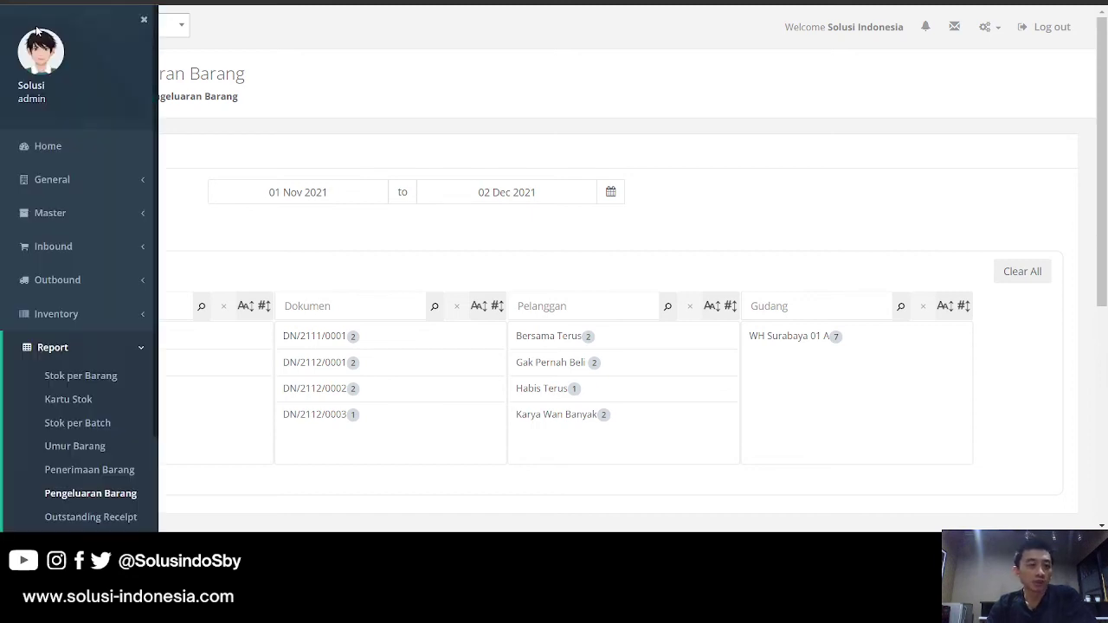
scroll(104, 329, down, 2)
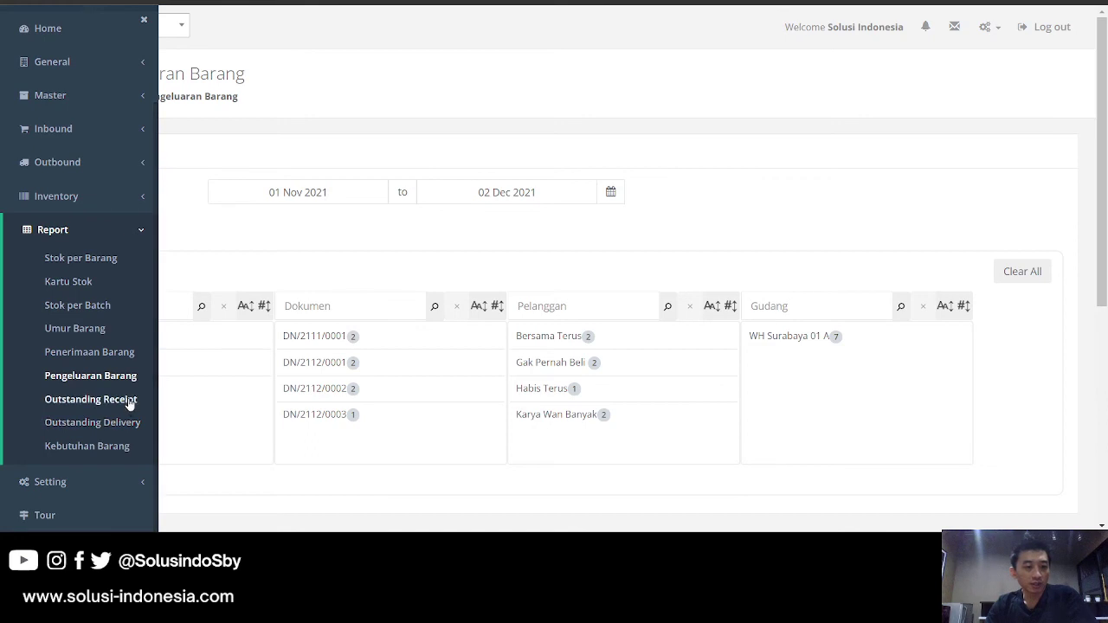
click(133, 398)
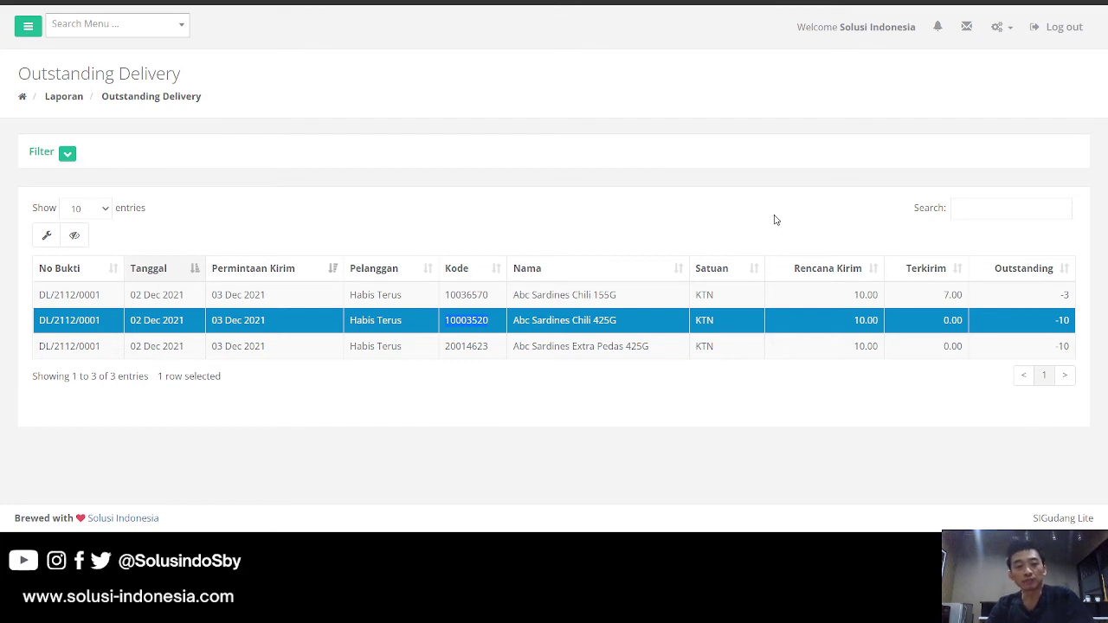
click(251, 294)
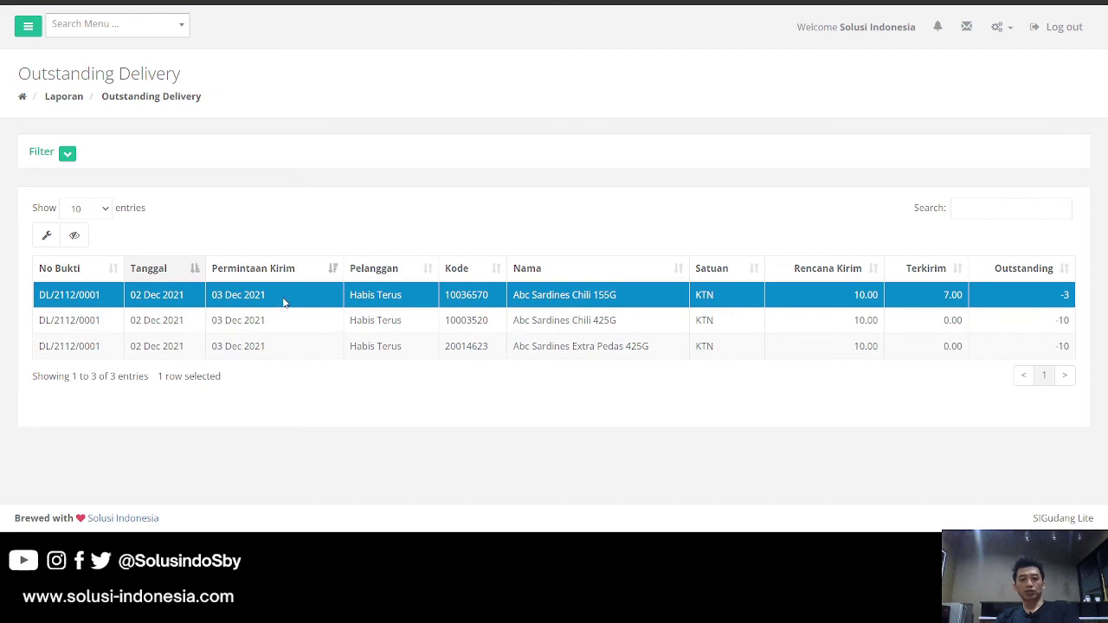
- Open the Kebutuhan Barang report to compare each item's minimum stock with its actual stock per warehouse
click(28, 31)
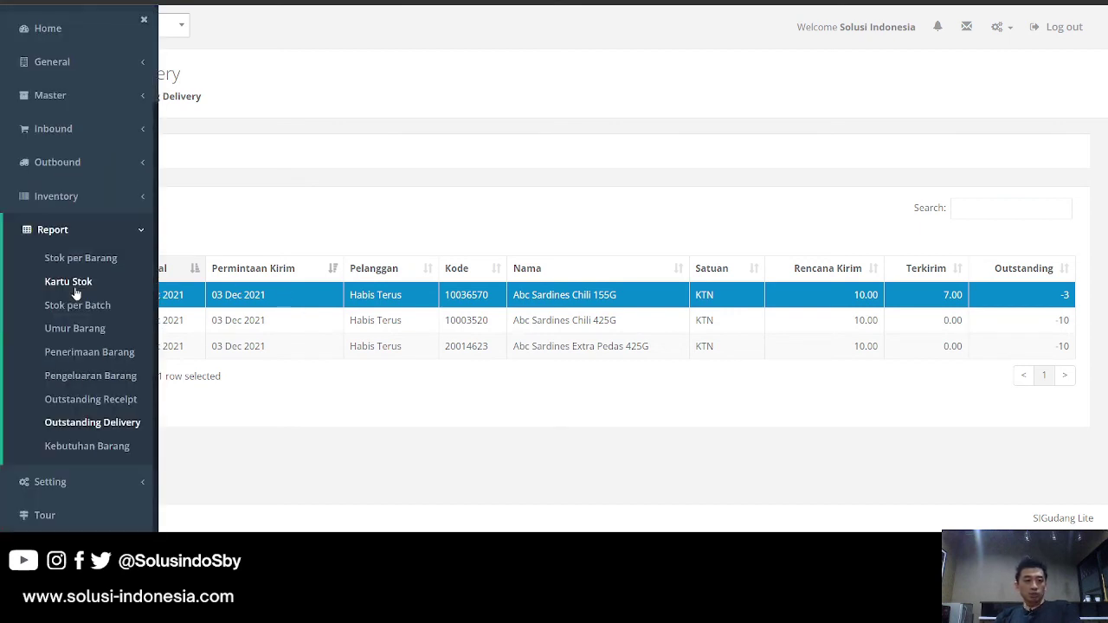
click(90, 446)
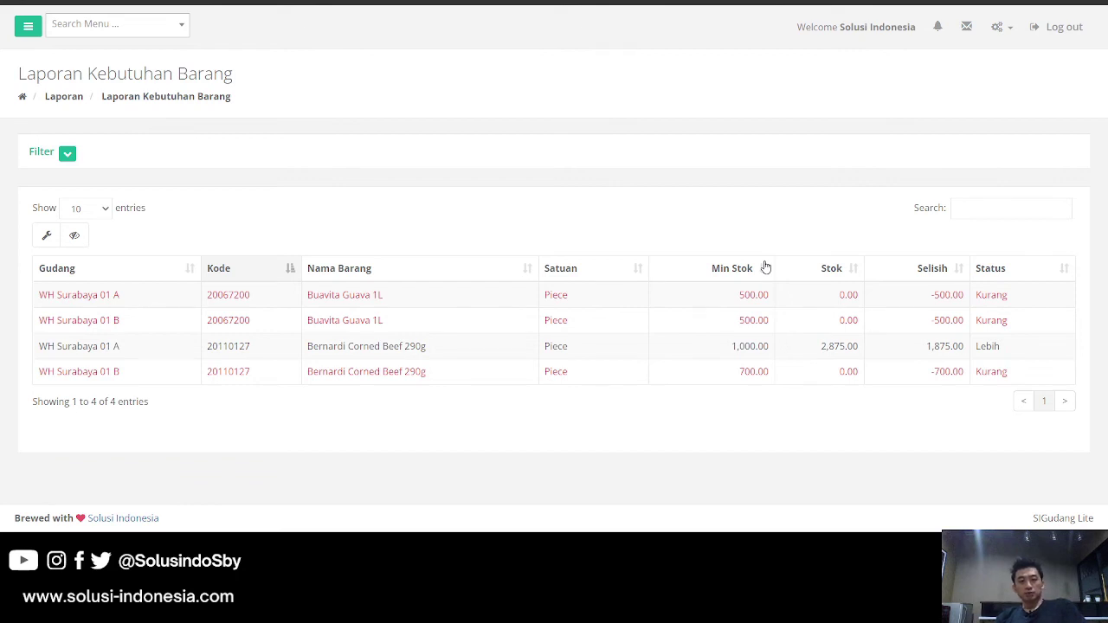
- Open the Barang master list in a separate tab, select Pronas Corned Chicken 340g and show its Stok Level details
click(28, 26)
click(93, 218)
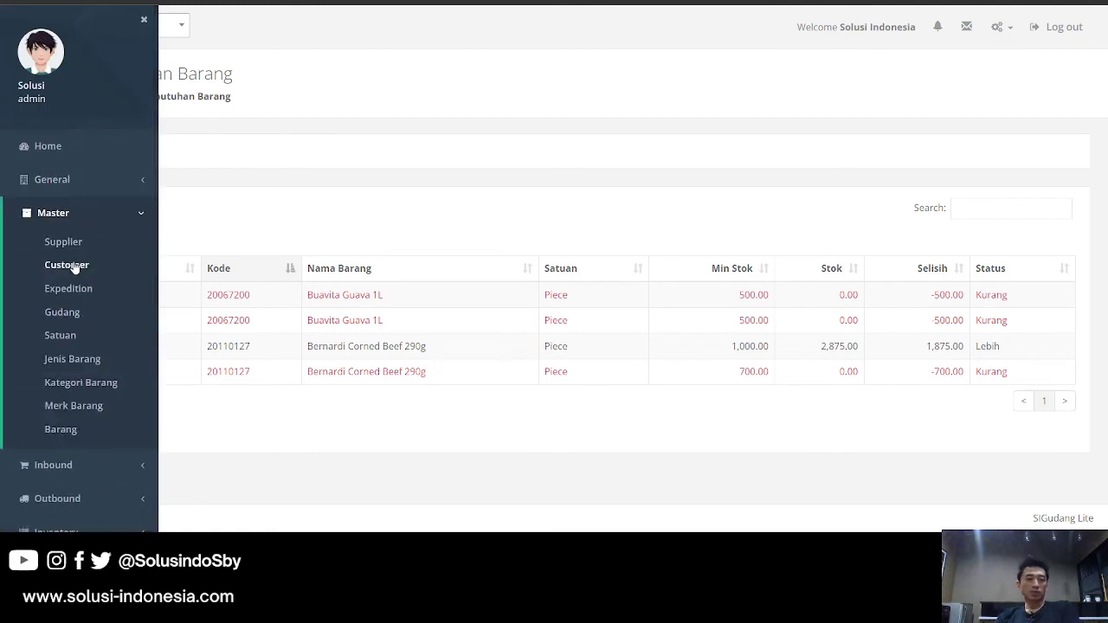
click(61, 429)
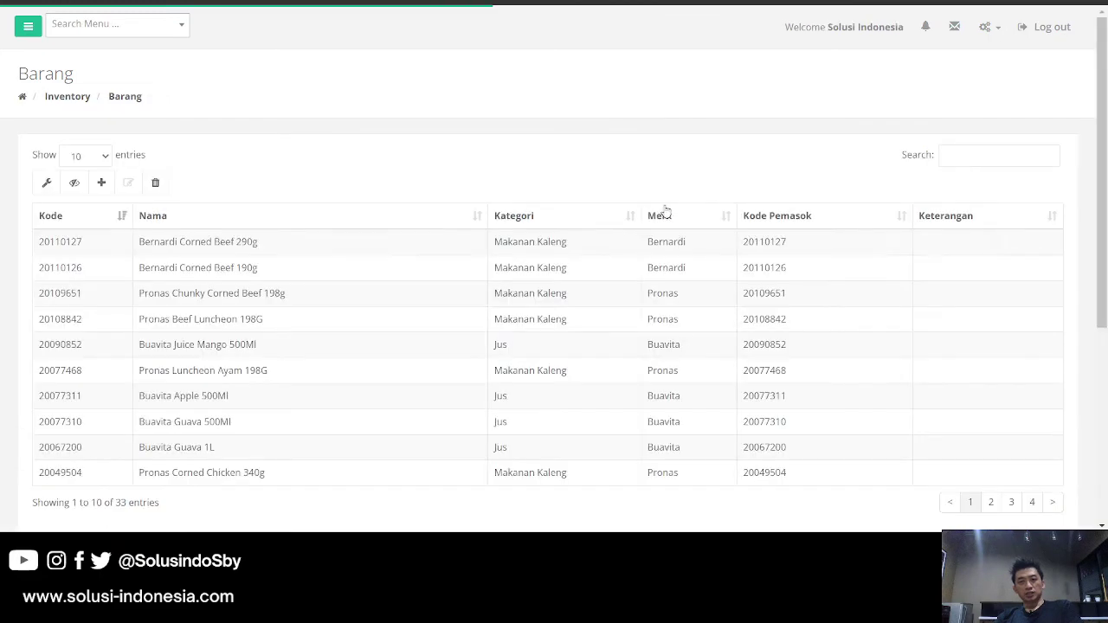
scroll(520, 291, down, 3)
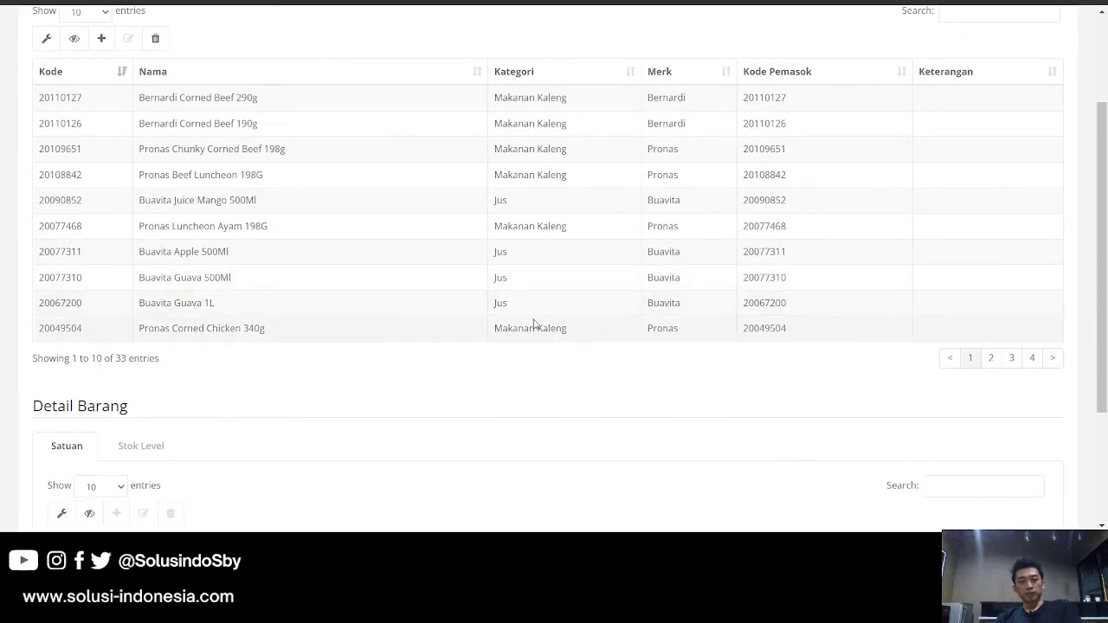
click(532, 324)
scroll(537, 330, down, 1)
scroll(546, 284, down, 2)
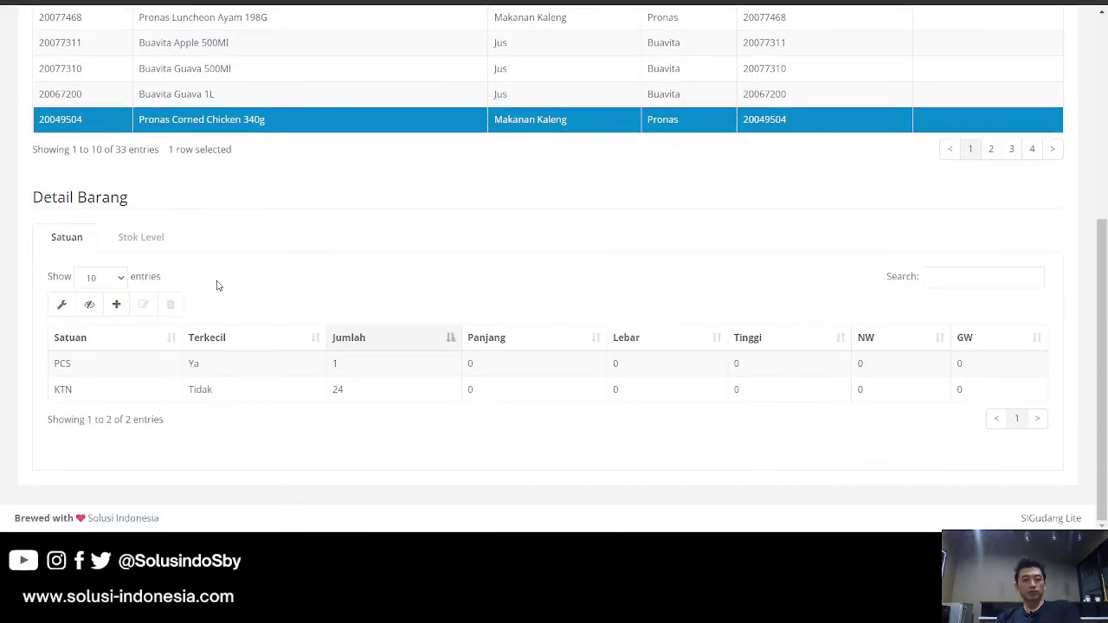
click(130, 241)
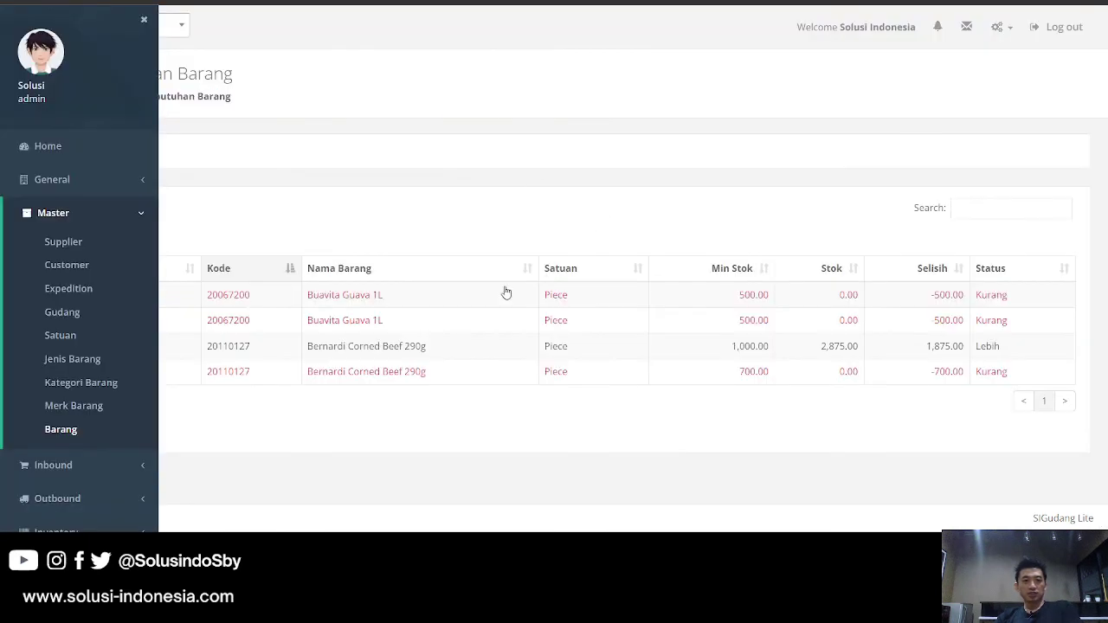
- Return to the Kebutuhan Barang report and copy item code 20067200 of Buavita Guava 1L
click(144, 22)
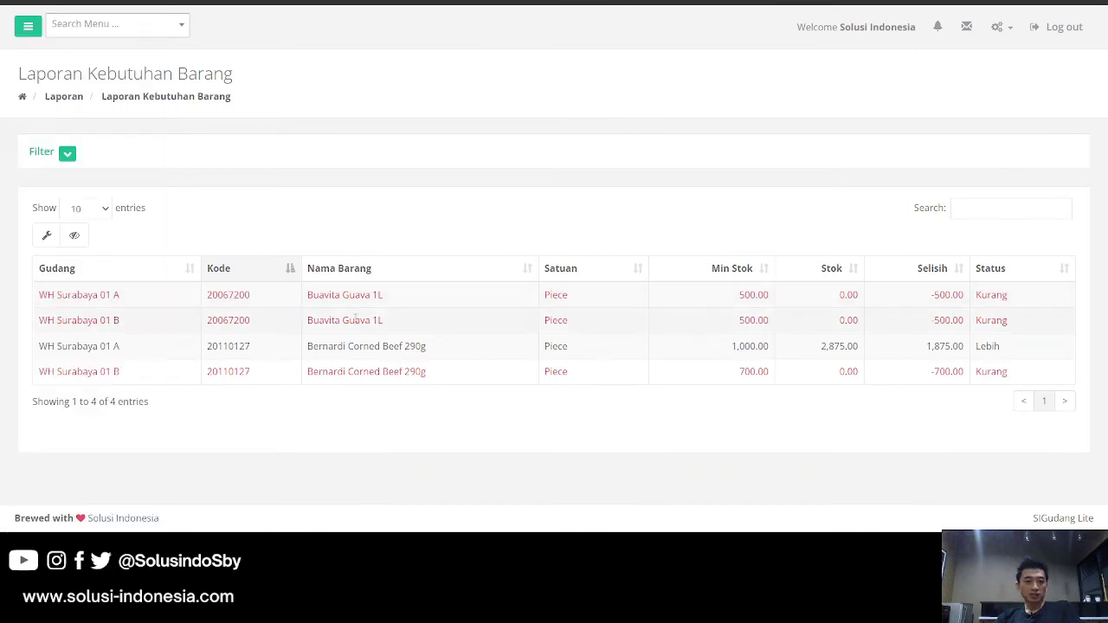
click(234, 295)
double_click(234, 295)
key(ctrl+c)
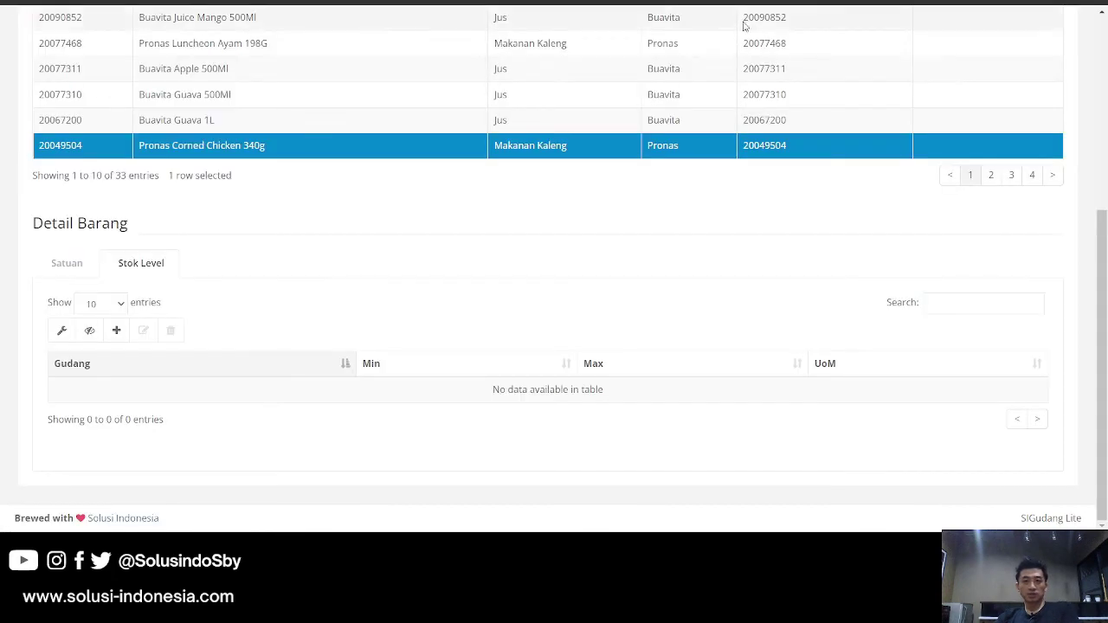
- Search the Barang master list for code 20067200 and select Buavita Guava 1L to view its stock levels per warehouse
scroll(994, 156, up, 3)
scroll(993, 156, up, 2)
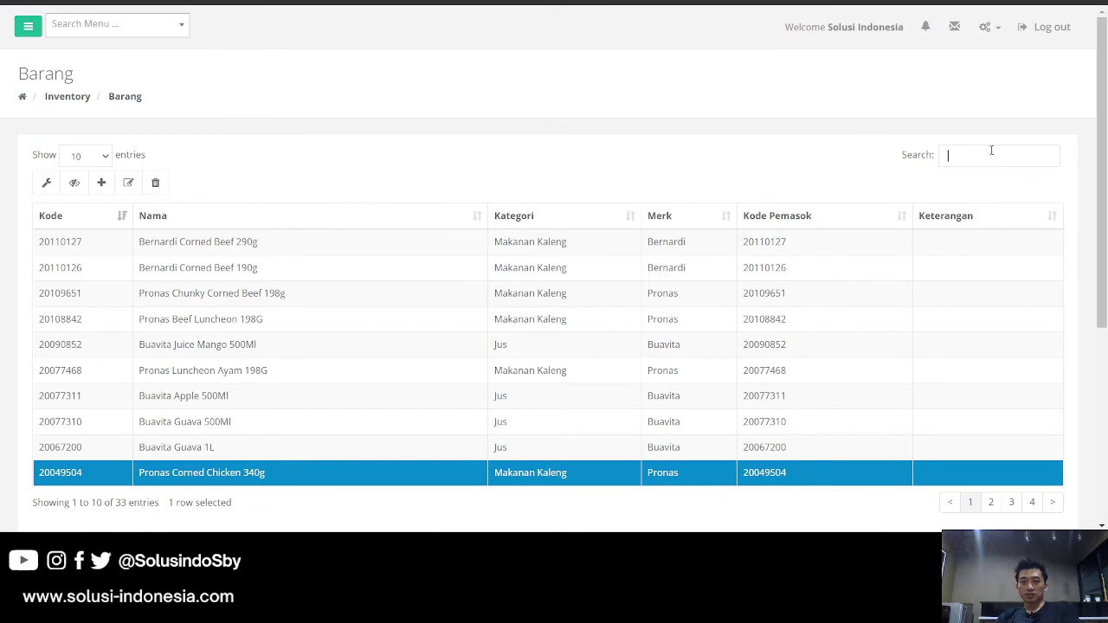
key(ctrl+v)
click(553, 251)
scroll(470, 180, down, 2)
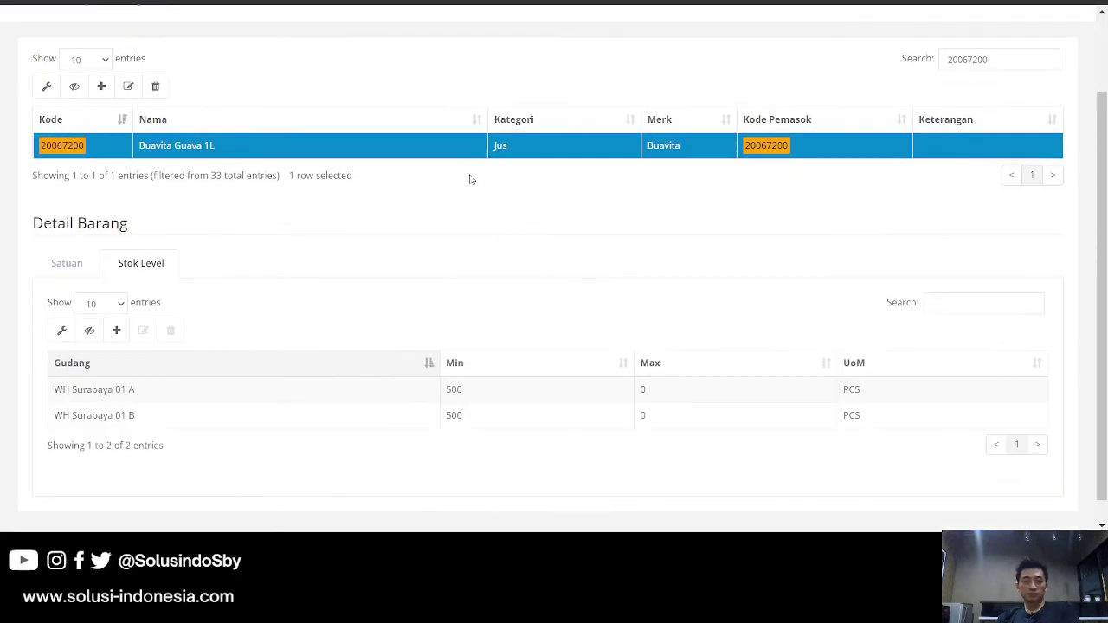
scroll(470, 180, down, 1)
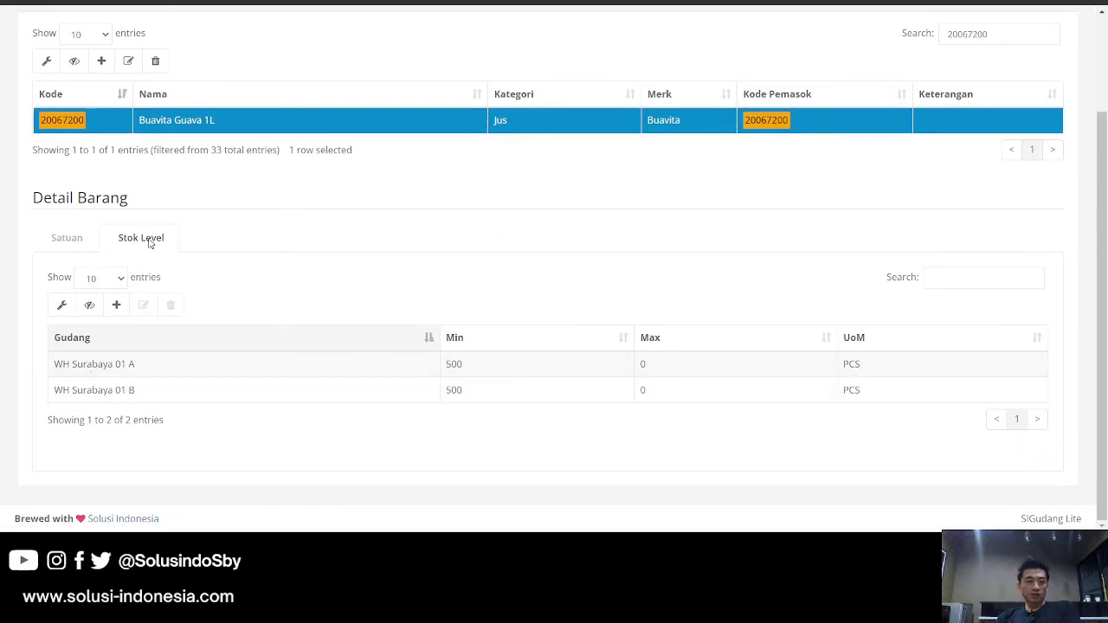
- Open the WH Surabaya 01 A stock level entry to view its minimum and maximum stock settings, and close it without changes
click(176, 374)
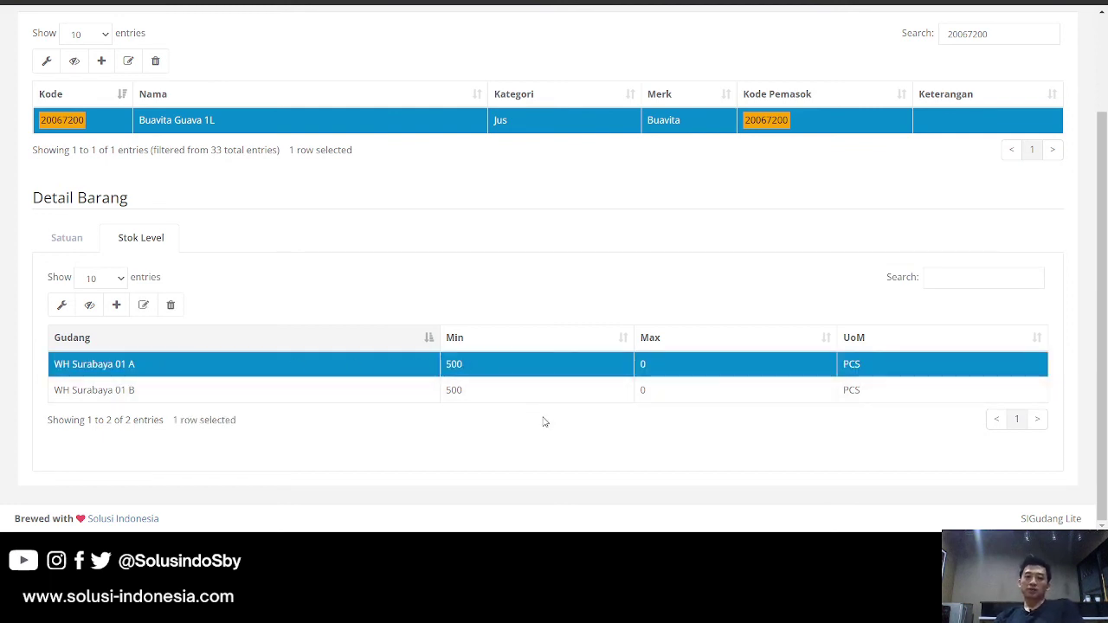
click(144, 306)
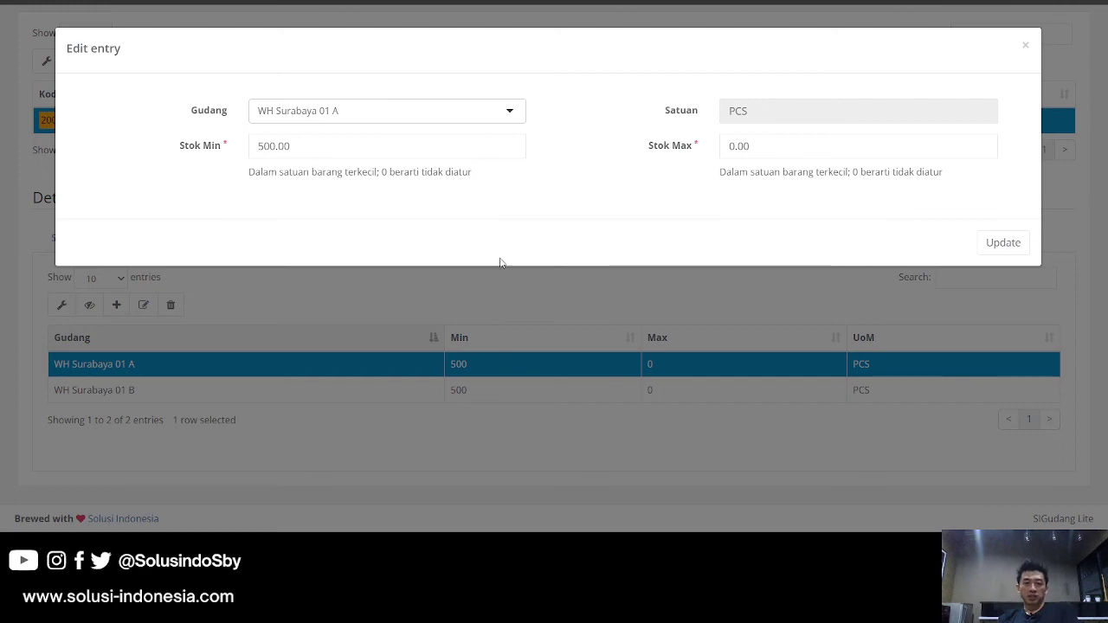
click(495, 314)
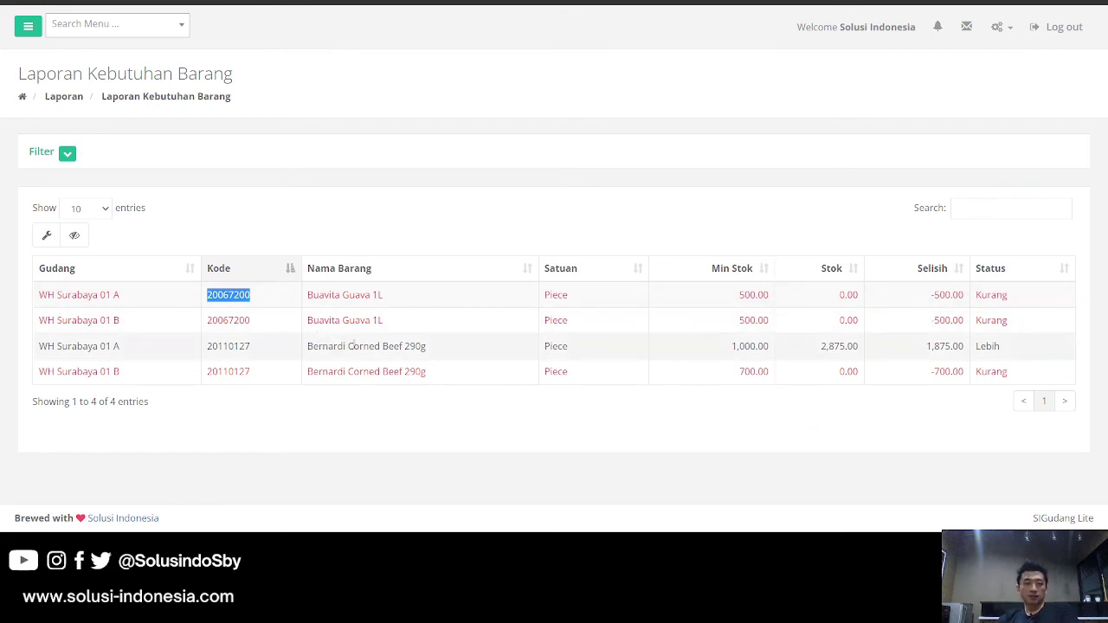
- In the Kebutuhan Barang report, highlight the Bernardi Corned Beef 290g rows to compare stock needs in WH Surabaya 01 A and 01 B
click(333, 346)
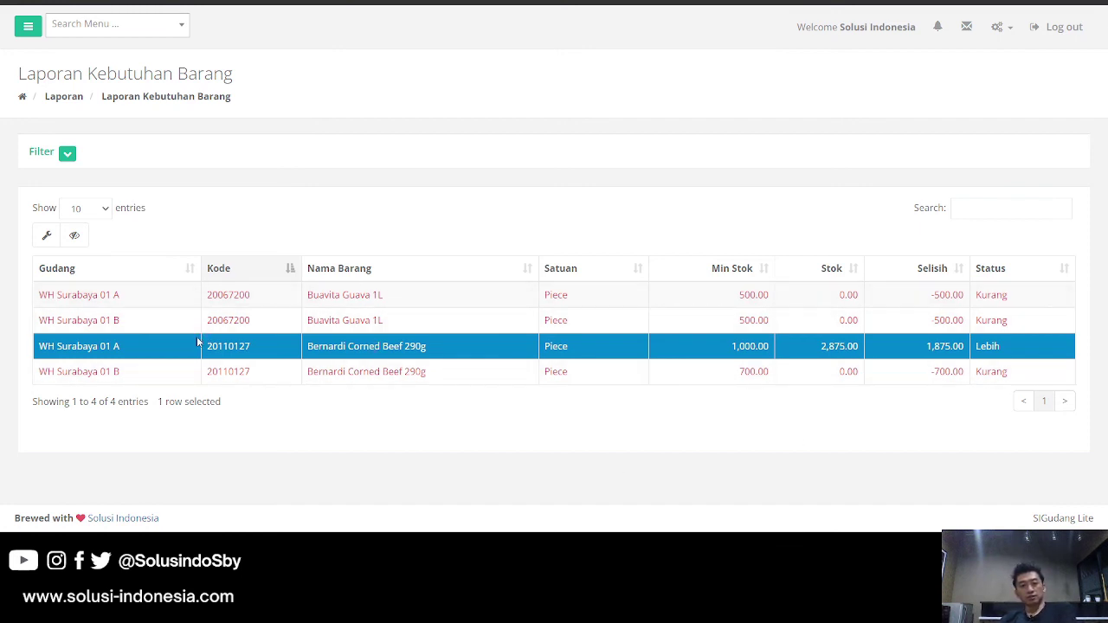
click(227, 370)
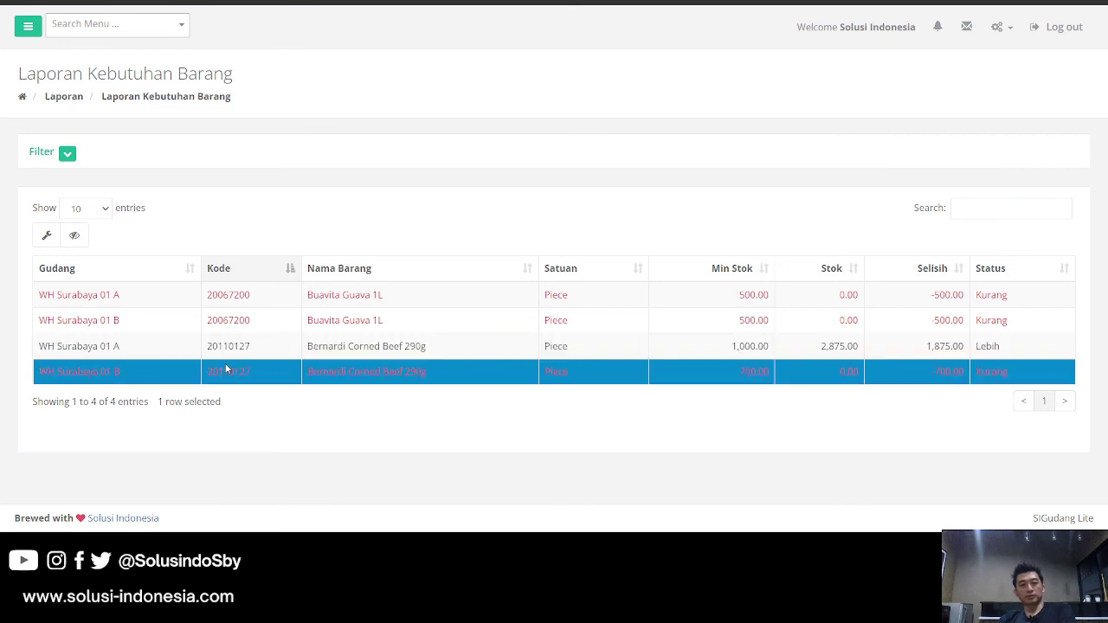
click(743, 350)
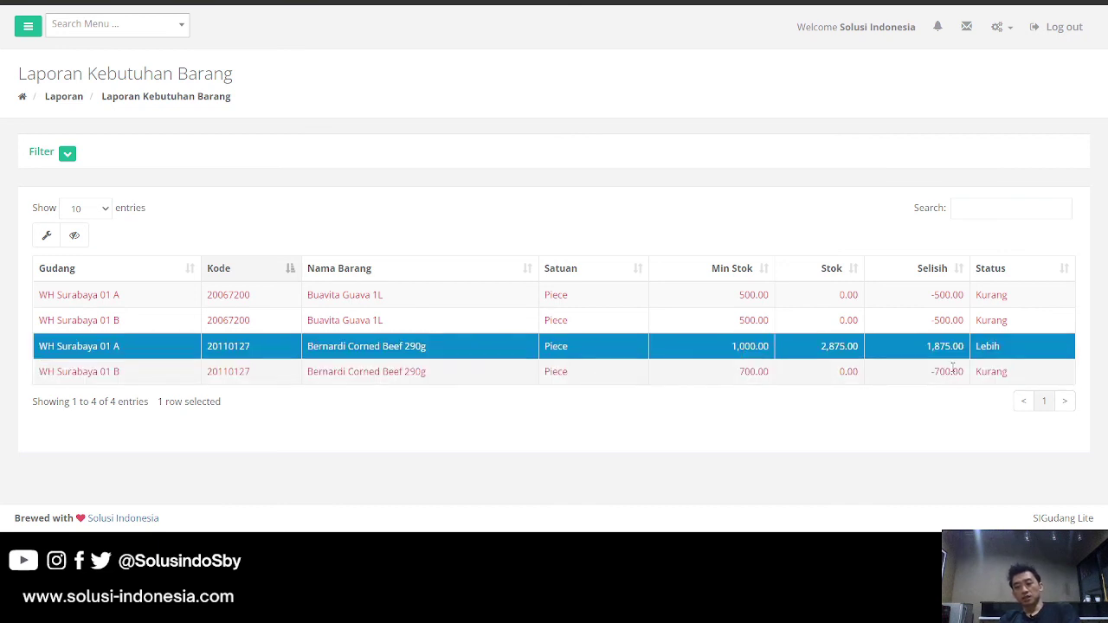